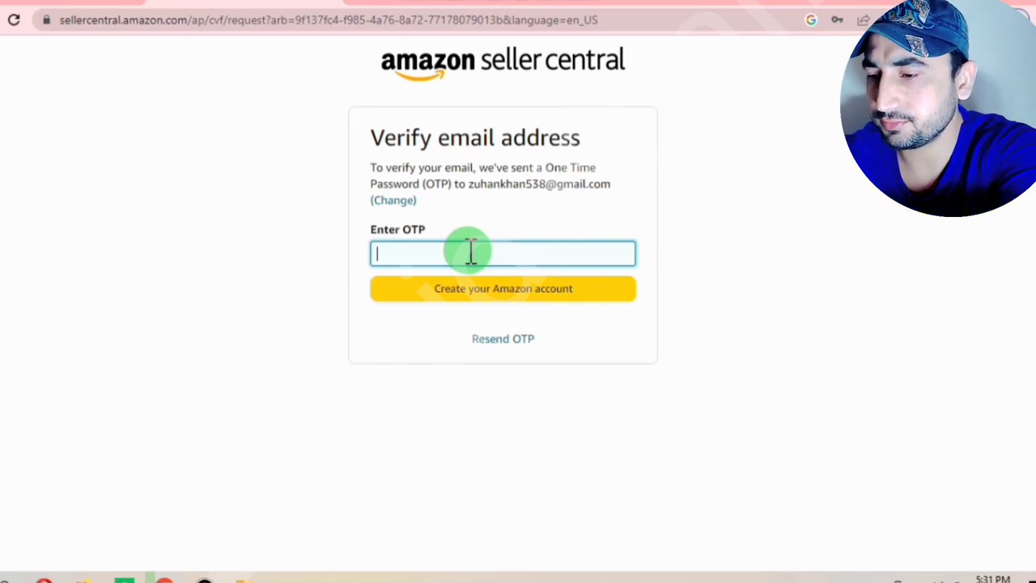
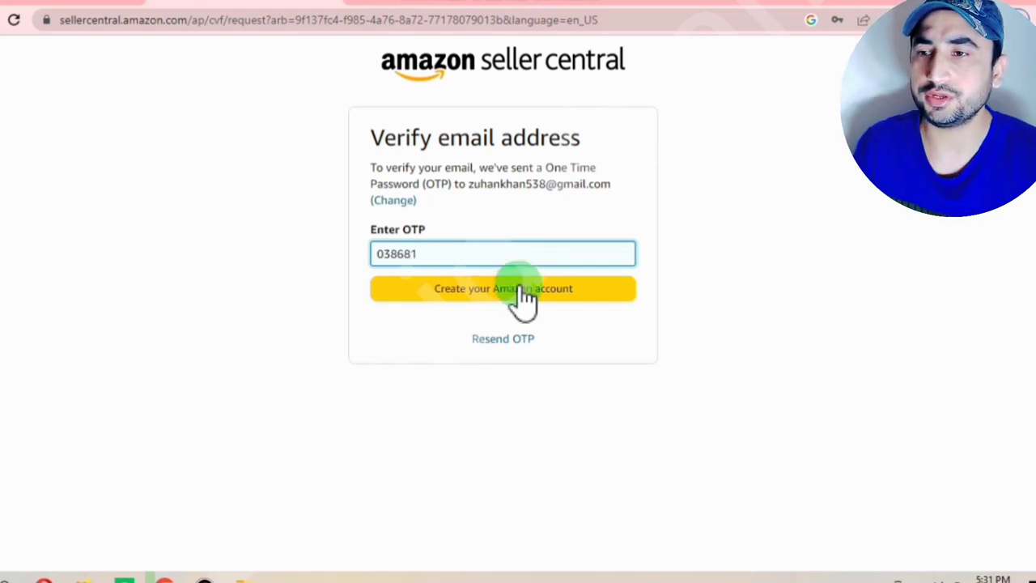
Enter the e-mailed one-time password and submit the Amazon account creation request
{"action": "left_click", "coordinate": [523, 298]}
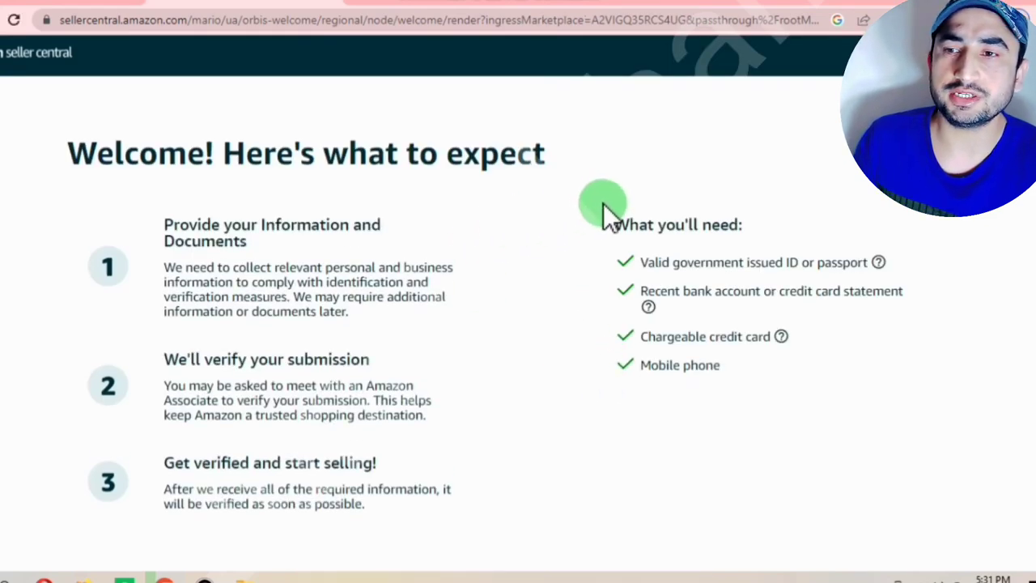
Highlight each requirement (government ID or passport, bank statement, mobile phone), then scroll down
{"action": "left_click_drag", "start_coordinate": [604, 209], "coordinate": [881, 370]}
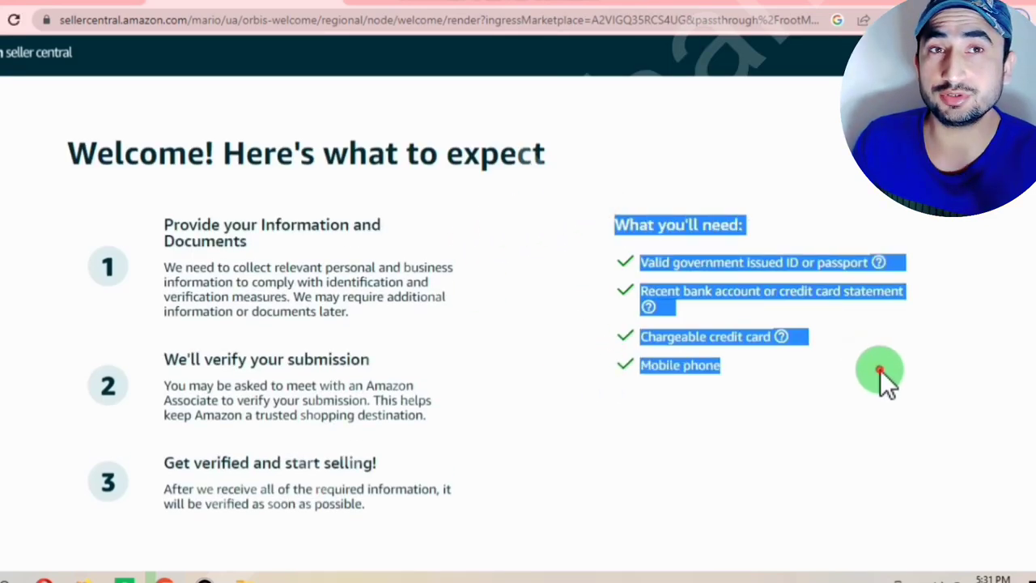
{"action": "left_click", "coordinate": [880, 369]}
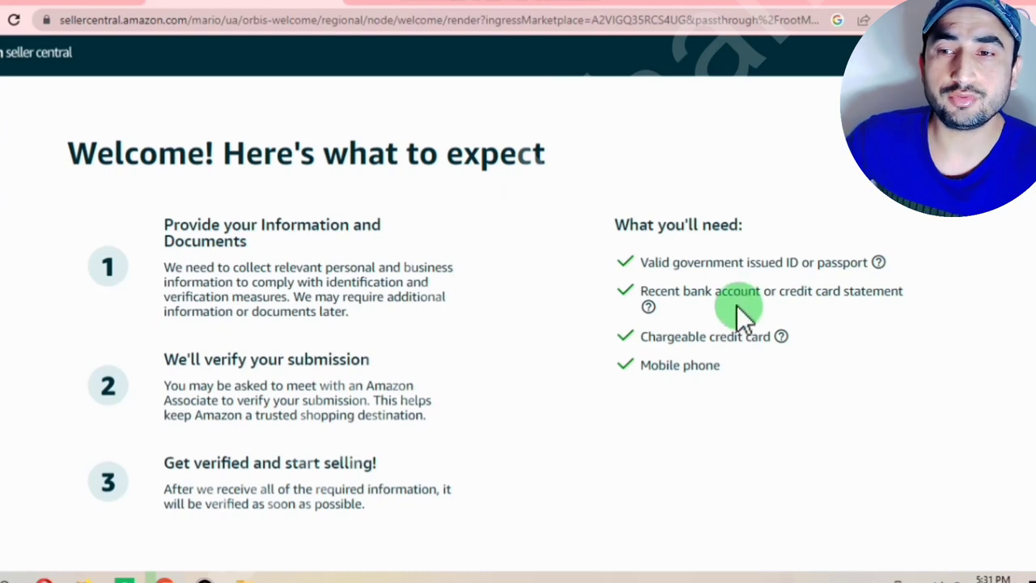
{"action": "left_click_drag", "start_coordinate": [638, 277], "coordinate": [930, 267]}
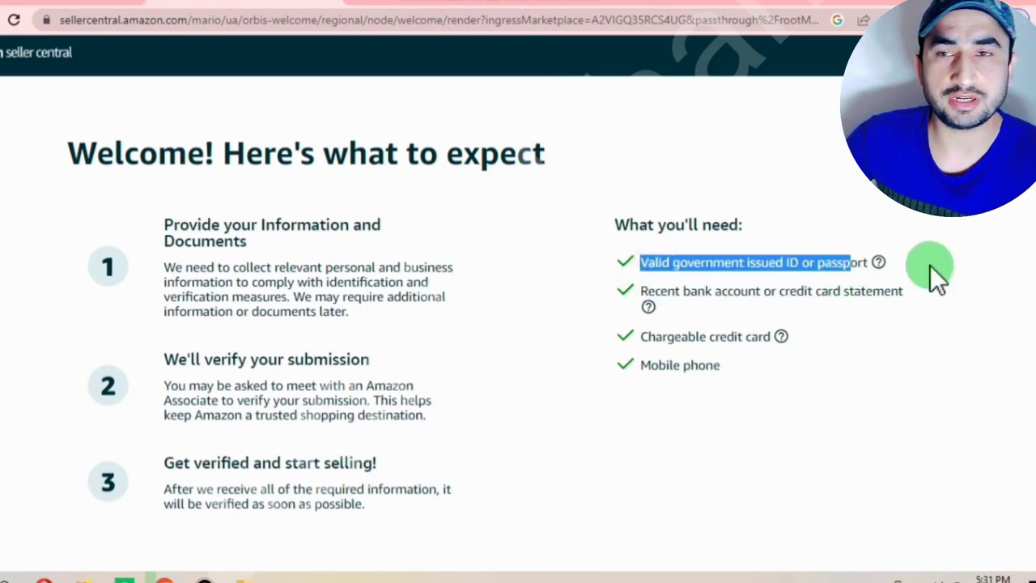
{"action": "left_click", "coordinate": [965, 258]}
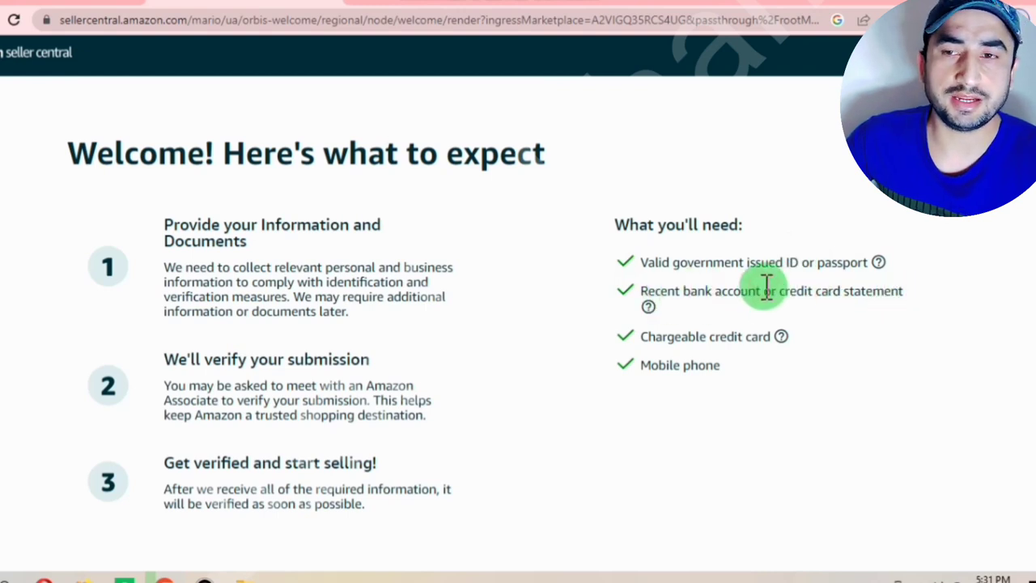
{"action": "left_click_drag", "start_coordinate": [798, 291], "coordinate": [972, 300]}
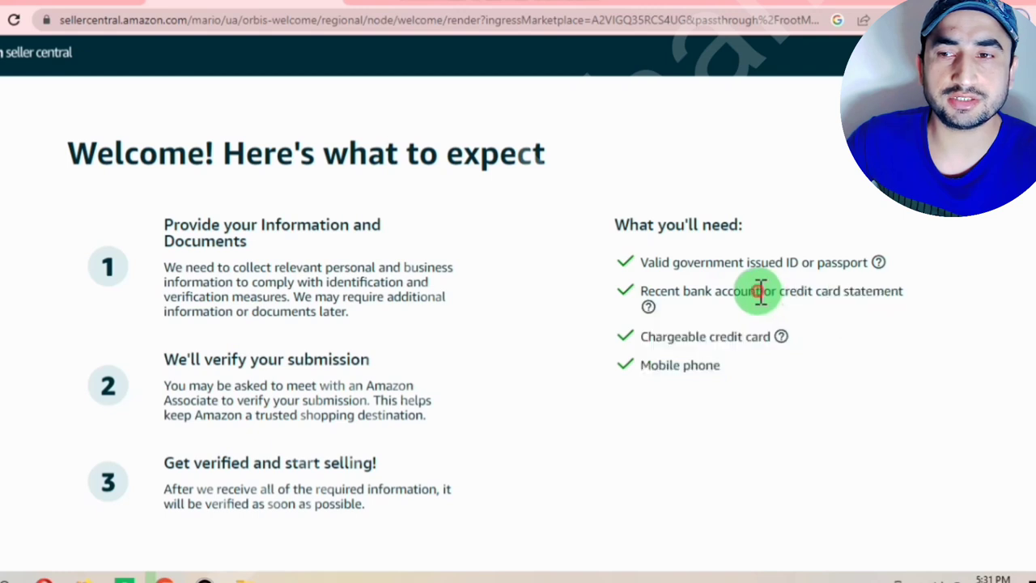
{"action": "left_click_drag", "start_coordinate": [764, 293], "coordinate": [641, 291]}
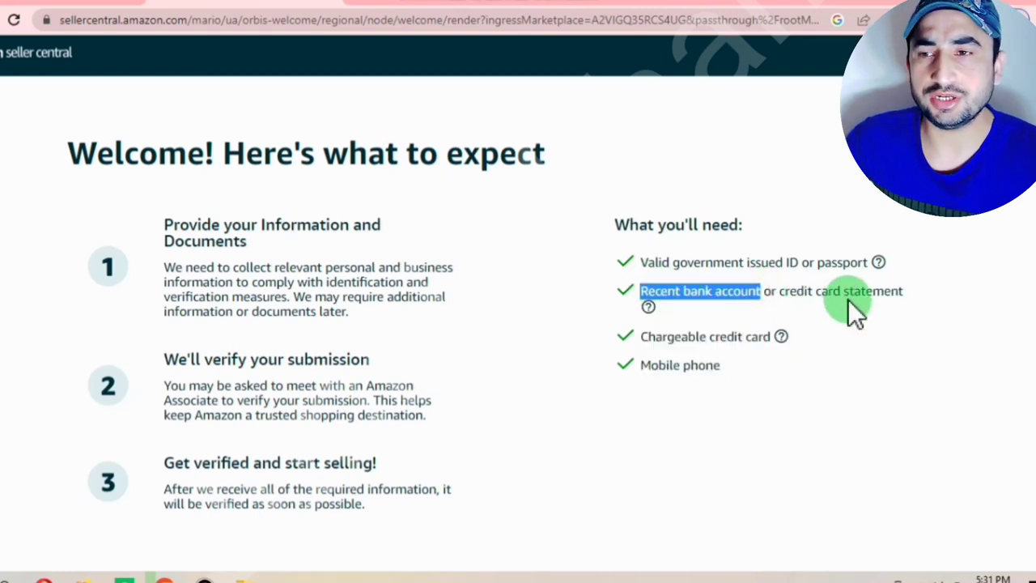
{"action": "left_click", "coordinate": [756, 292]}
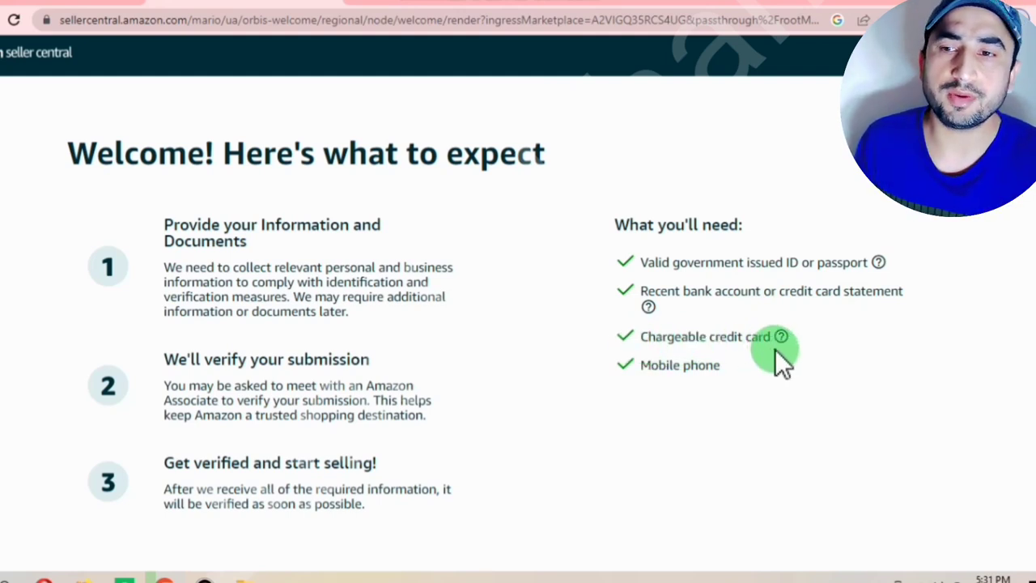
{"action": "left_click_drag", "start_coordinate": [726, 366], "coordinate": [681, 373]}
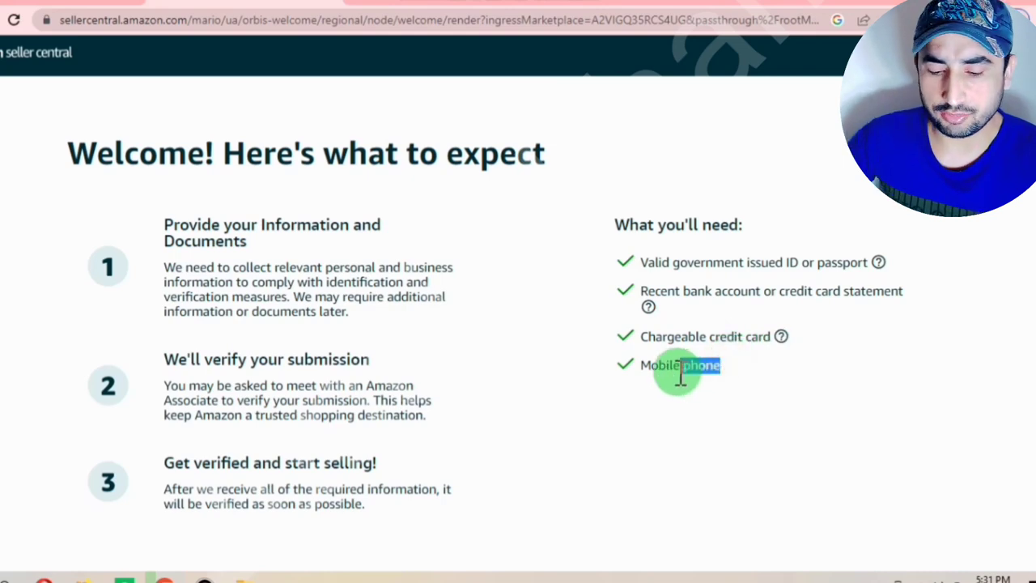
{"action": "scroll", "coordinate": [737, 292], "scroll_direction": "down", "scroll_amount": 2}
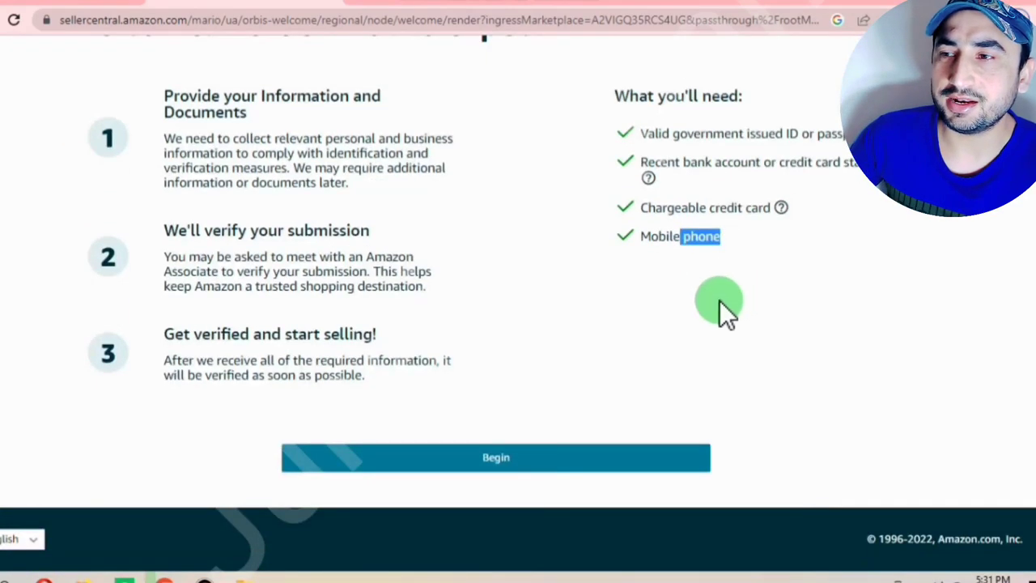
Begin the seller information and pick United Arab Emirates as the business location
{"action": "left_click", "coordinate": [443, 463]}
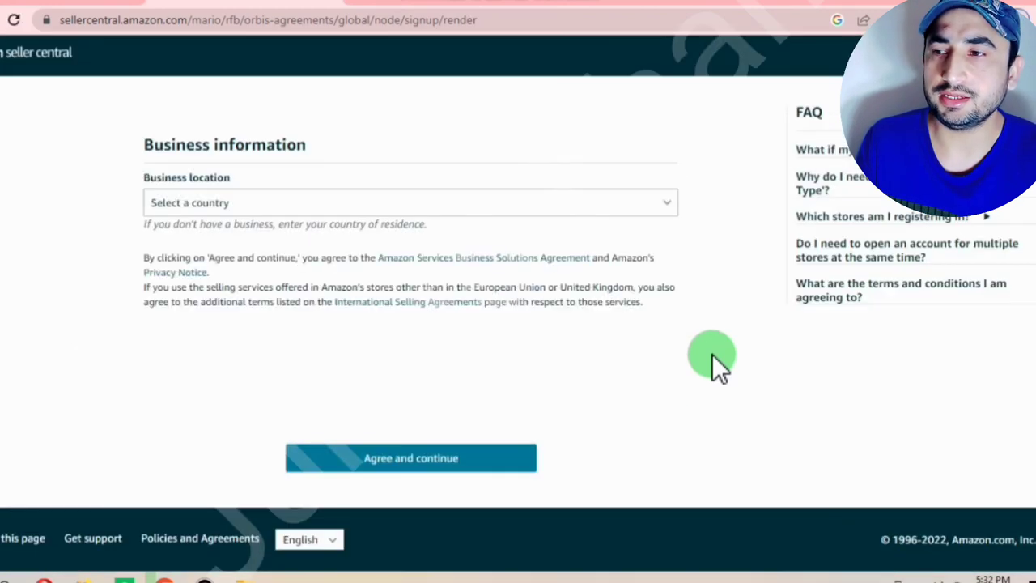
{"action": "left_click", "coordinate": [235, 214]}
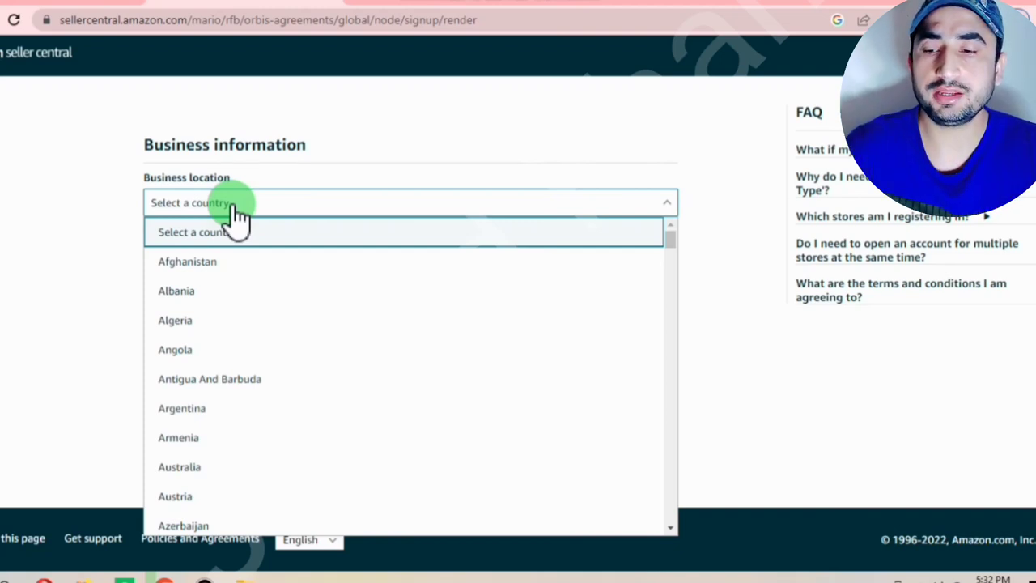
{"action": "key", "text": "p"}
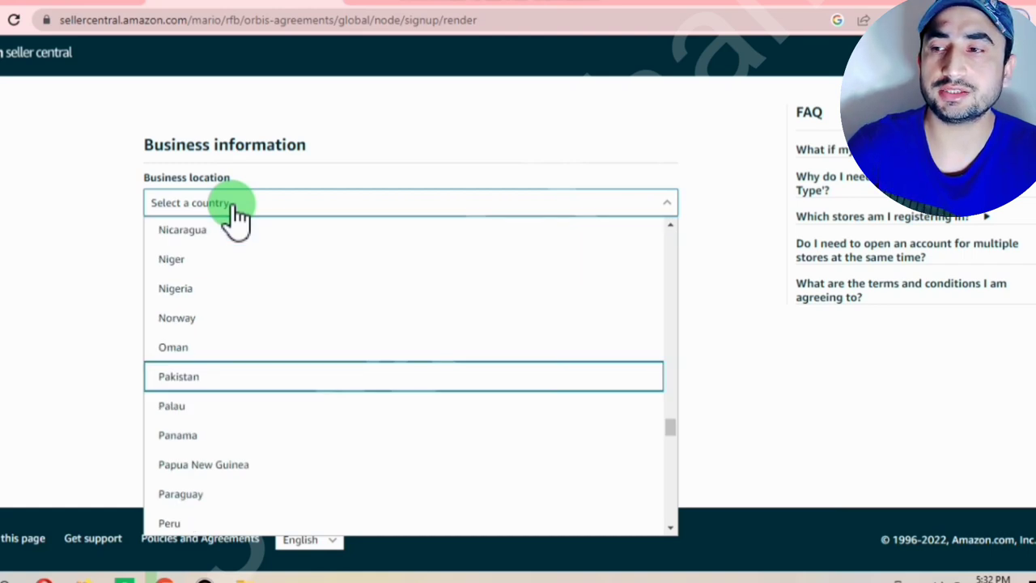
{"action": "key", "text": "u"}
{"action": "left_click", "coordinate": [247, 204]}
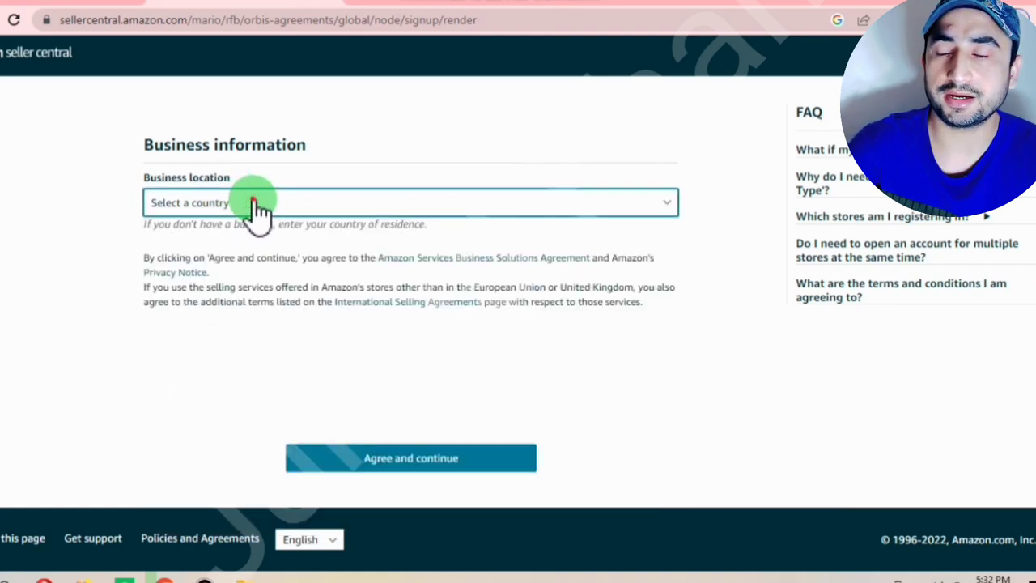
{"action": "left_click", "coordinate": [251, 204]}
{"action": "key", "text": "u"}
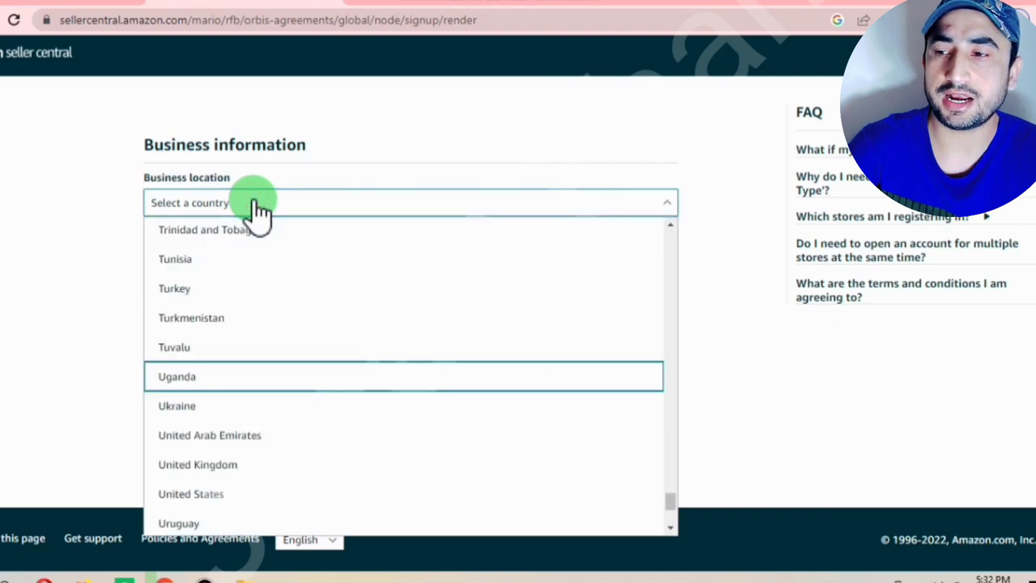
{"action": "left_click", "coordinate": [257, 441]}
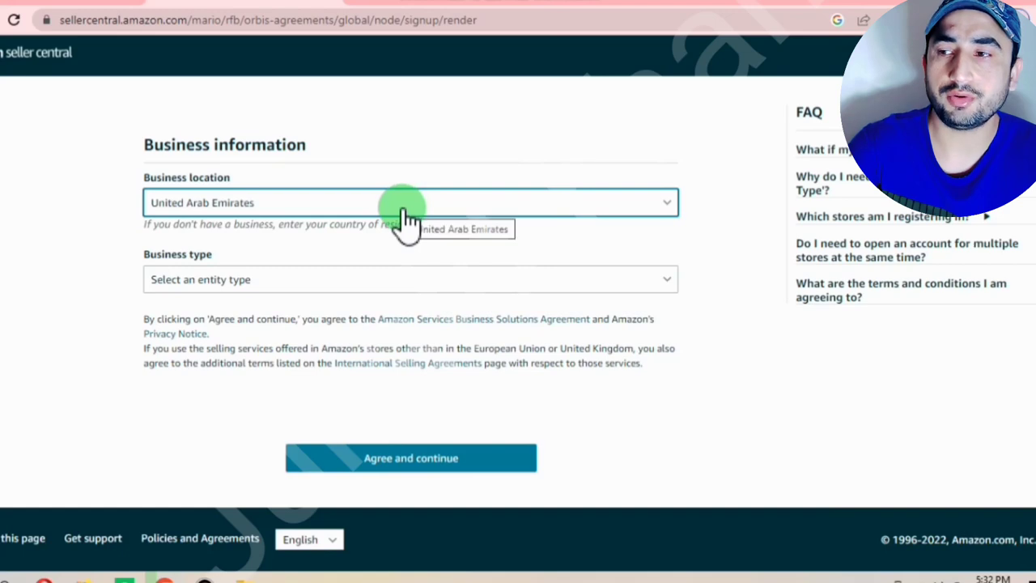
Change the business location to Pakistan and set business type to 'None, I am an individual'
{"action": "left_click", "coordinate": [405, 212]}
{"action": "key", "text": "p"}
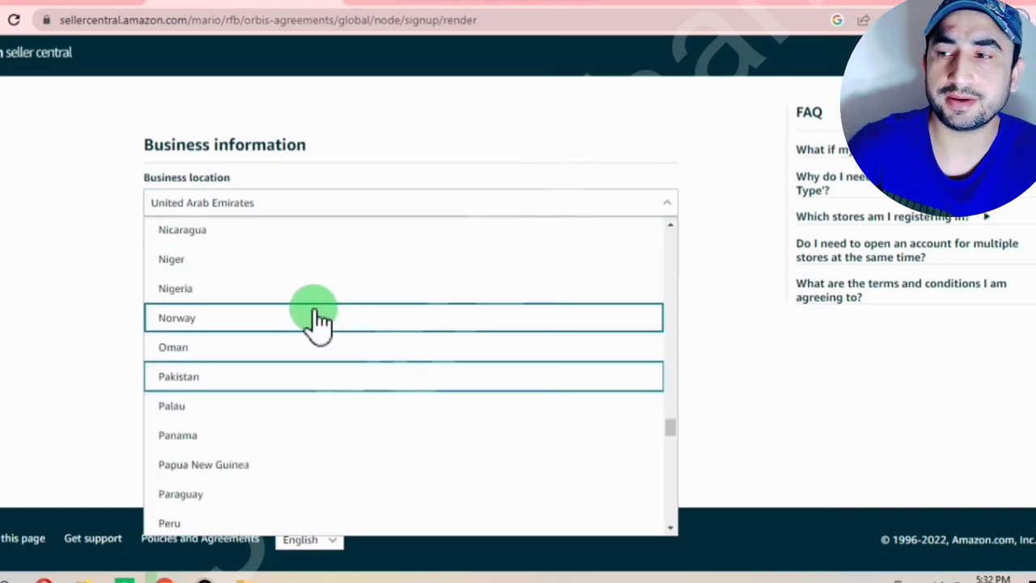
{"action": "left_click", "coordinate": [197, 377]}
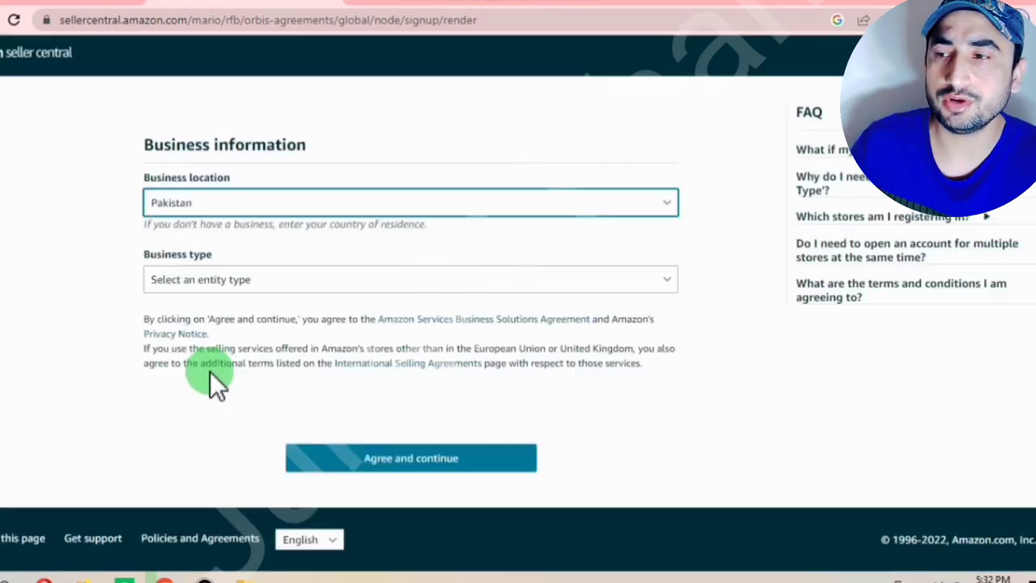
{"action": "left_click", "coordinate": [229, 284]}
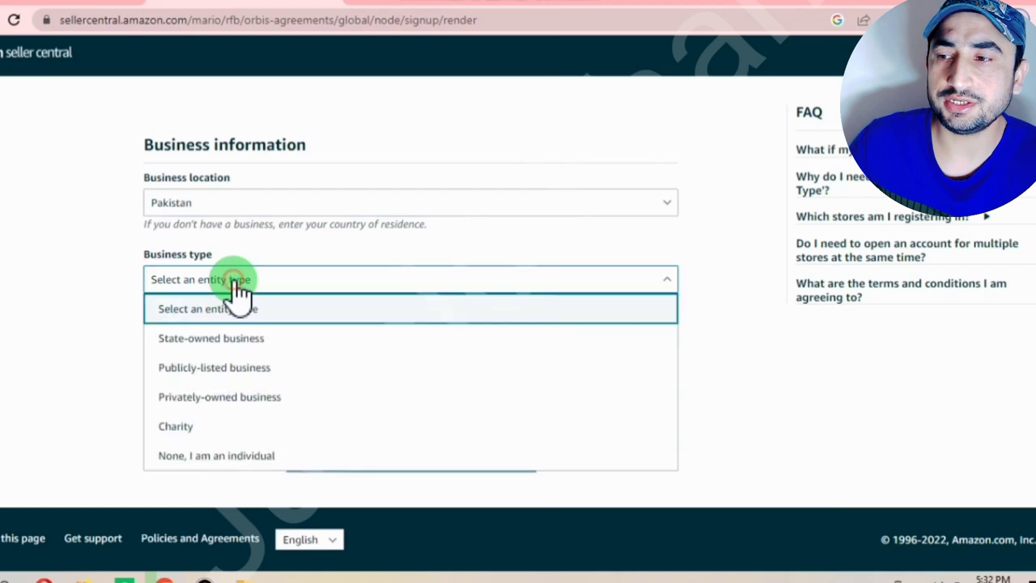
{"action": "left_click", "coordinate": [235, 456]}
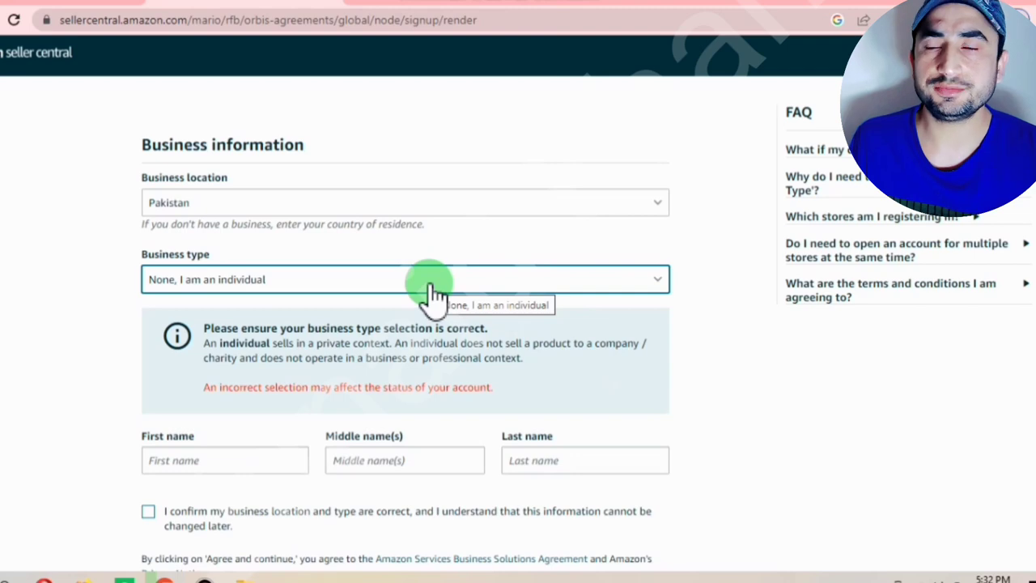
Enter the seller's first name and surname into the name fields
{"action": "right_click", "coordinate": [688, 90]}
{"action": "left_click", "coordinate": [618, 102]}
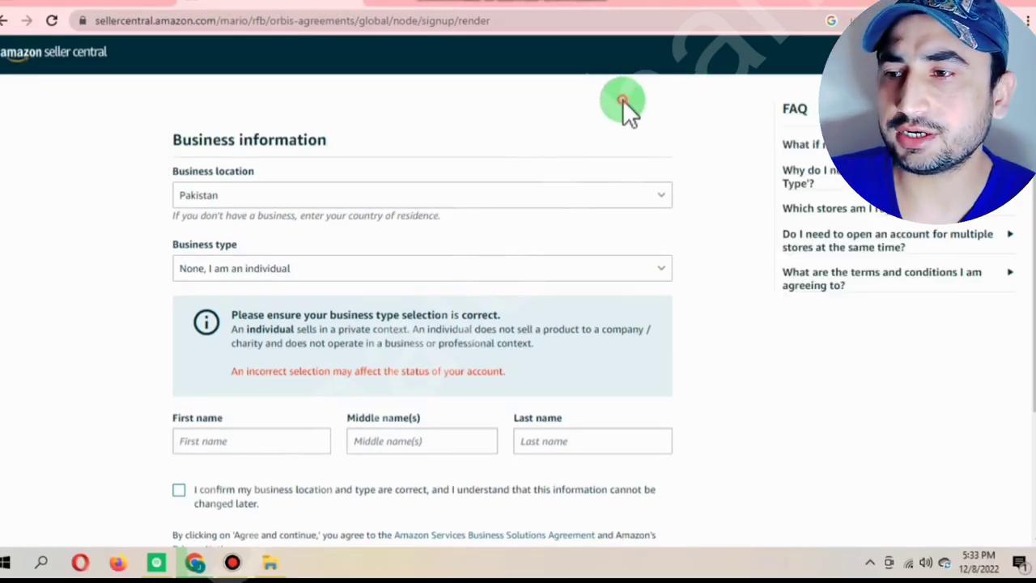
{"action": "scroll", "coordinate": [513, 214], "scroll_direction": "down", "scroll_amount": 2}
{"action": "left_click", "coordinate": [237, 285]}
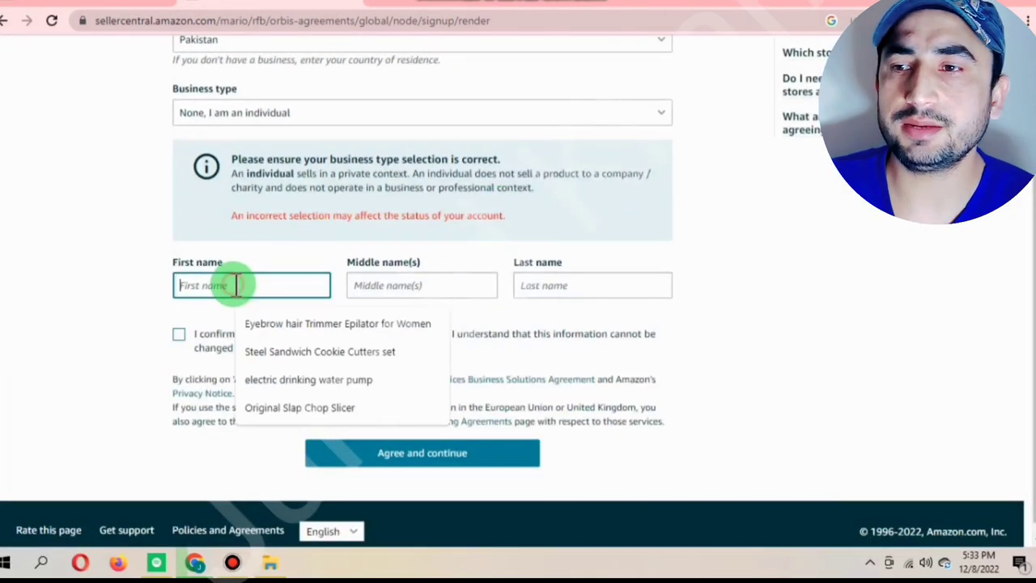
{"action": "left_click", "coordinate": [451, 279]}
{"action": "left_click", "coordinate": [591, 285]}
{"action": "left_click", "coordinate": [223, 285]}
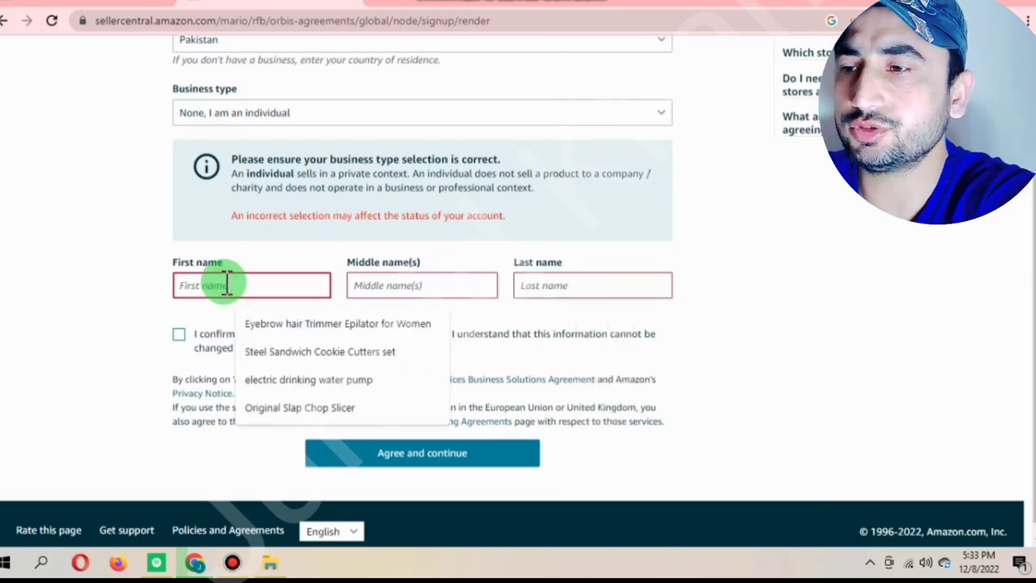
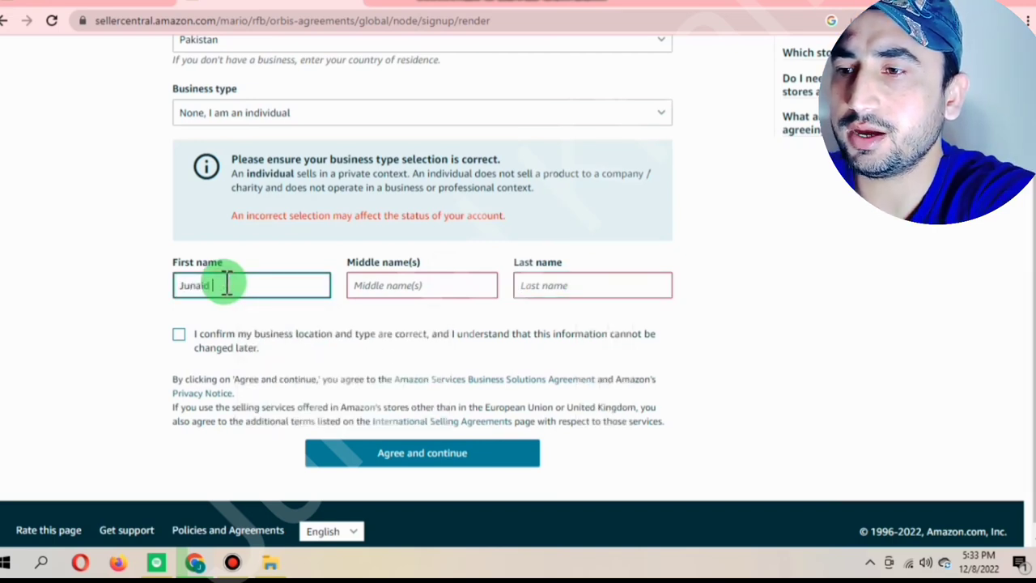
{"action": "key", "text": "Tab"}
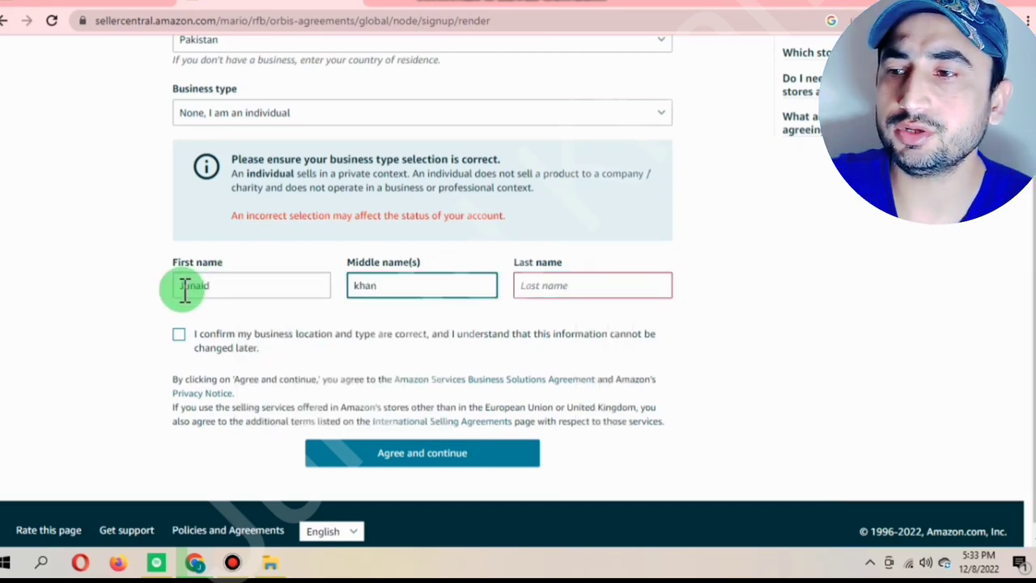
Put the surname in Last name, clear Middle name, tick the confirmation and agree and continue
{"action": "left_click", "coordinate": [187, 338]}
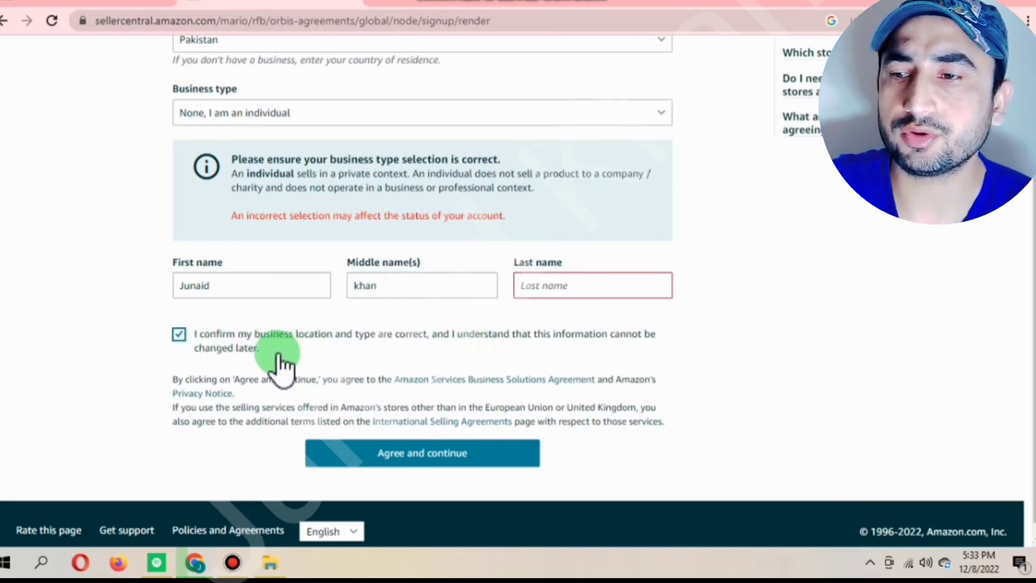
{"action": "left_click", "coordinate": [402, 457]}
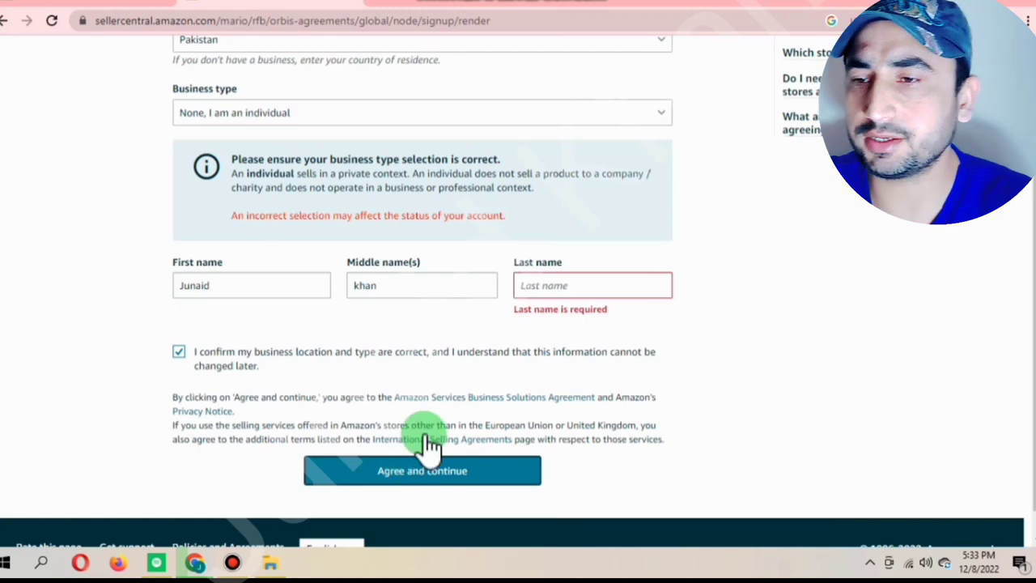
{"action": "left_click", "coordinate": [575, 285]}
{"action": "type", "text": "Khan"}
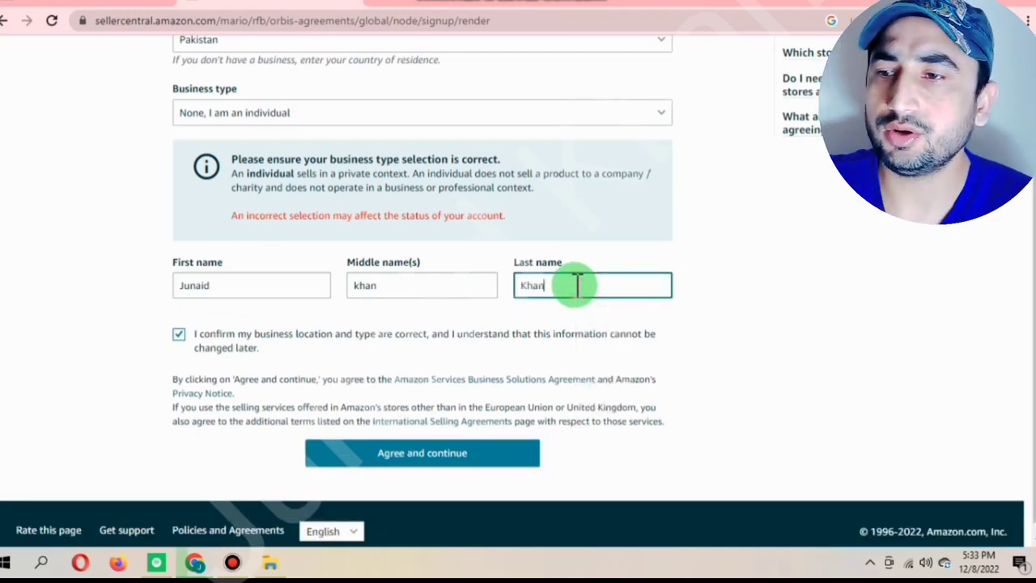
{"action": "left_click_drag", "start_coordinate": [414, 290], "coordinate": [266, 278]}
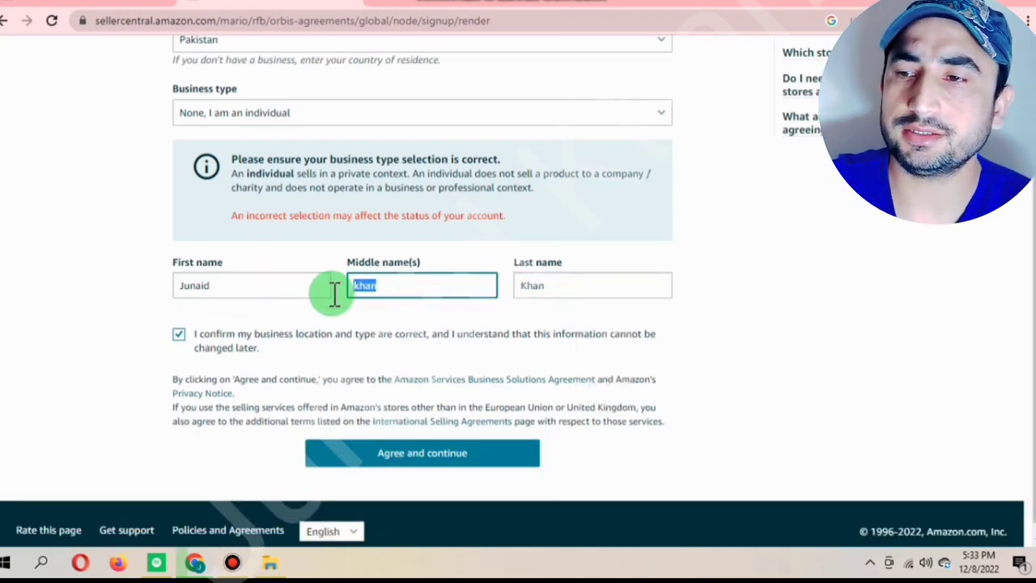
{"action": "key", "text": "BackSpace"}
{"action": "left_click", "coordinate": [437, 454]}
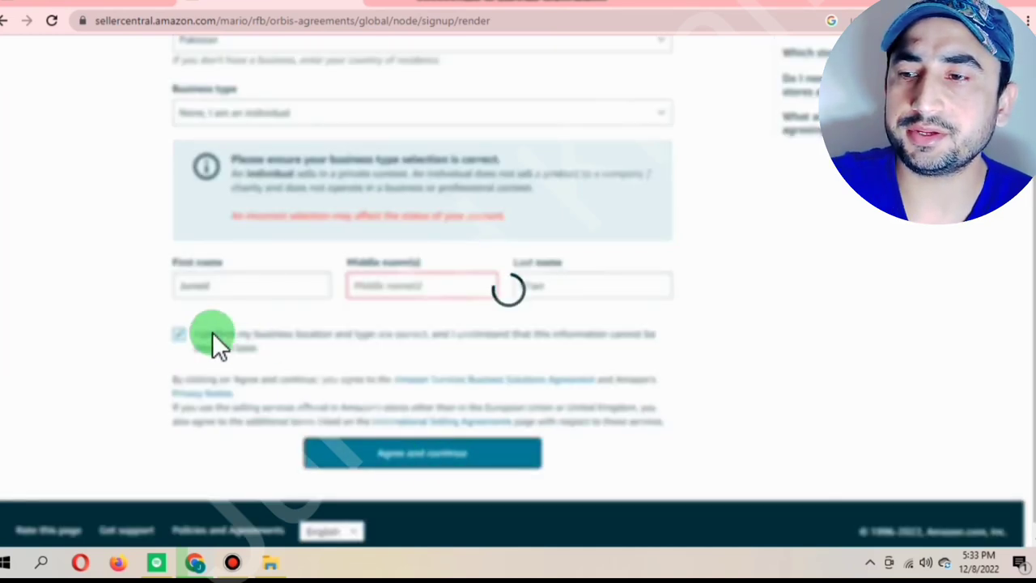
{"action": "left_click", "coordinate": [179, 335]}
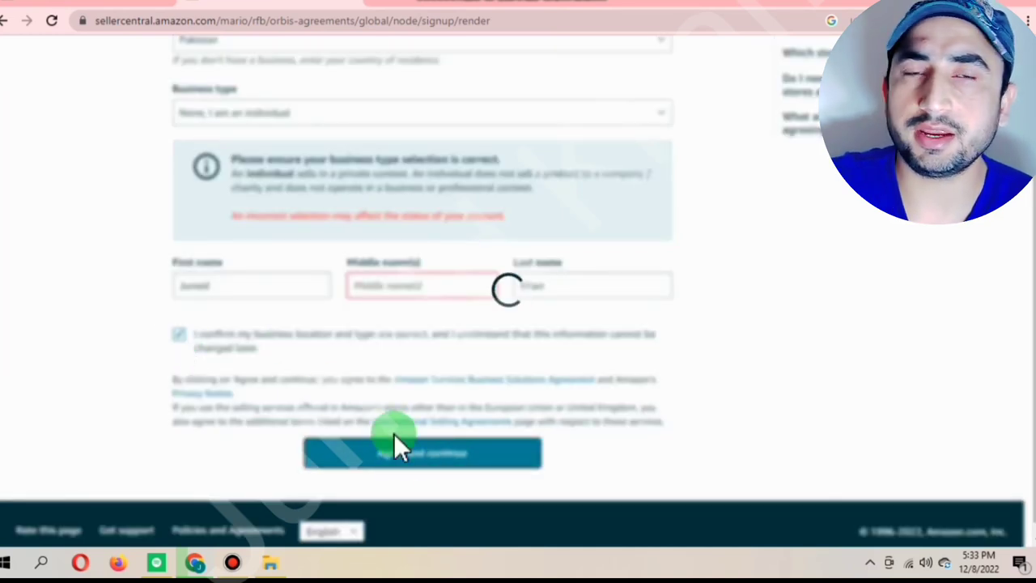
{"action": "left_click", "coordinate": [431, 461]}
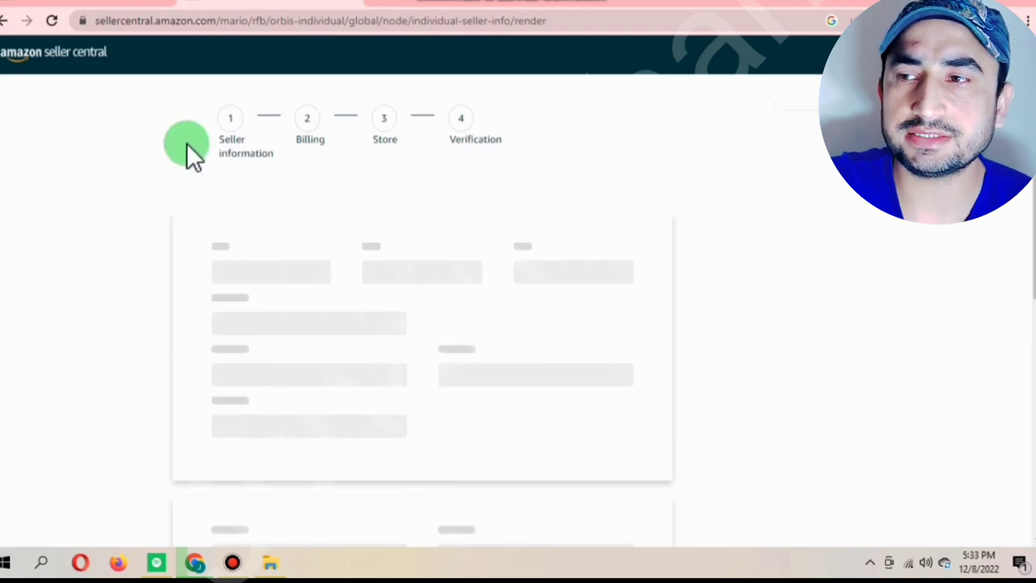
Highlight the four signup steps: Seller information, Billing, Store, Verification, and scroll the form
{"action": "left_click_drag", "start_coordinate": [222, 118], "coordinate": [262, 143]}
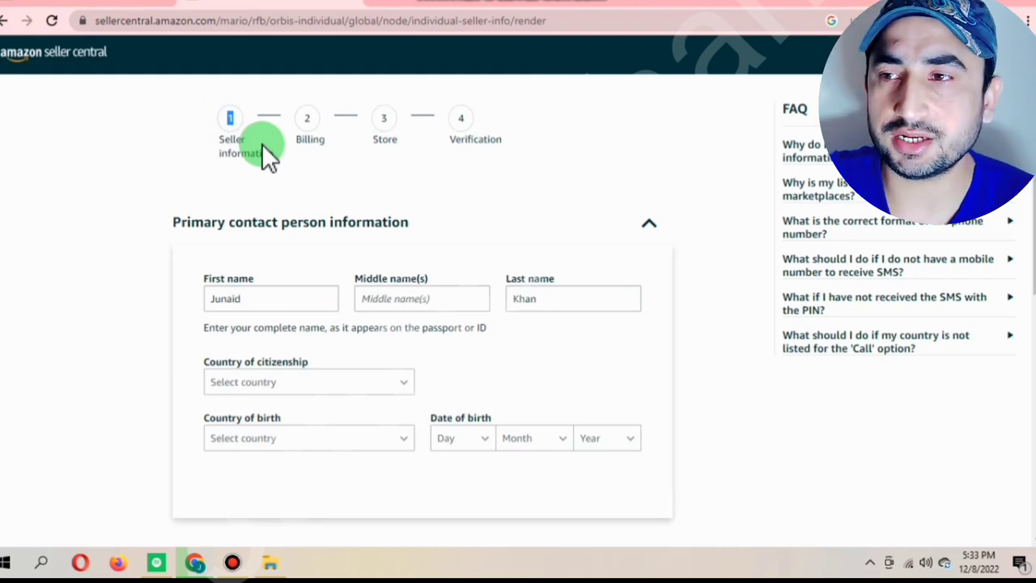
{"action": "left_click_drag", "start_coordinate": [304, 117], "coordinate": [318, 113]}
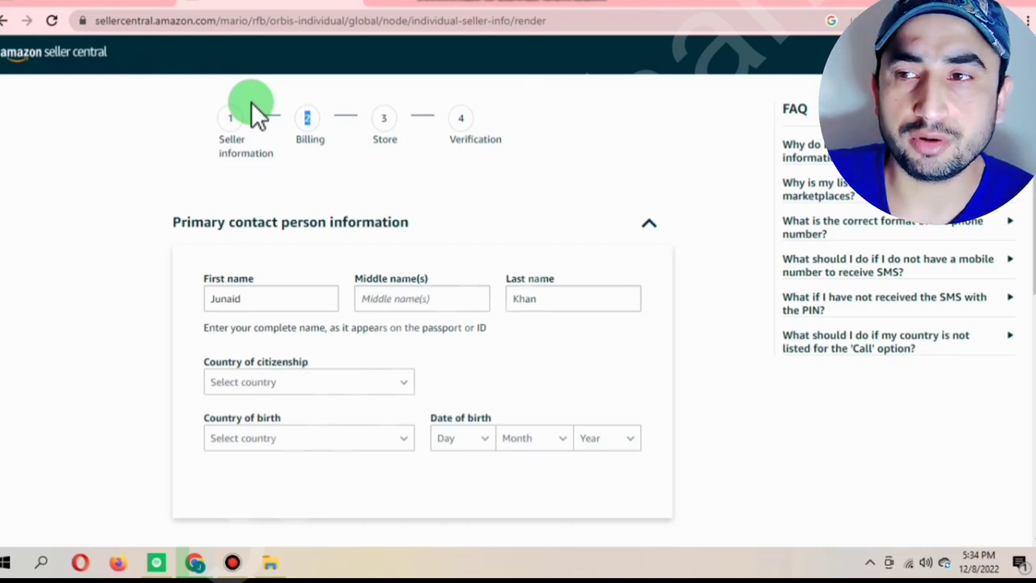
{"action": "left_click_drag", "start_coordinate": [378, 113], "coordinate": [396, 115]}
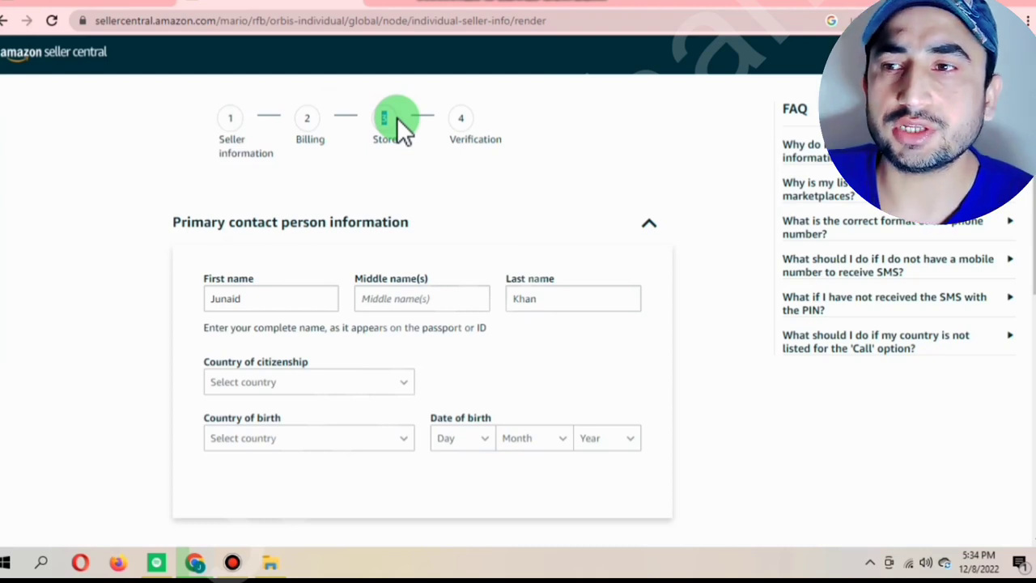
{"action": "left_click_drag", "start_coordinate": [397, 116], "coordinate": [478, 121]}
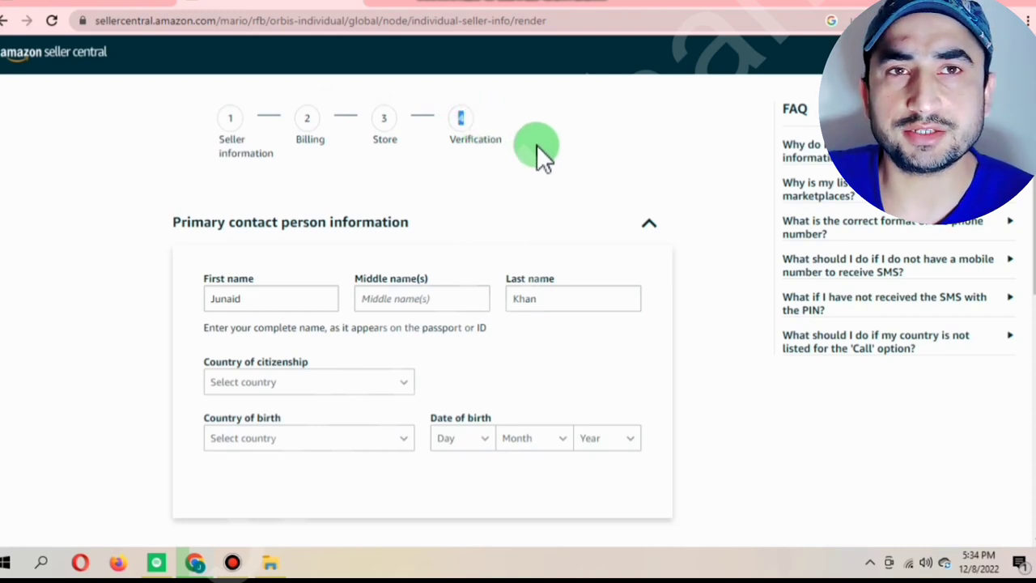
{"action": "scroll", "coordinate": [537, 144], "scroll_direction": "down", "scroll_amount": 5}
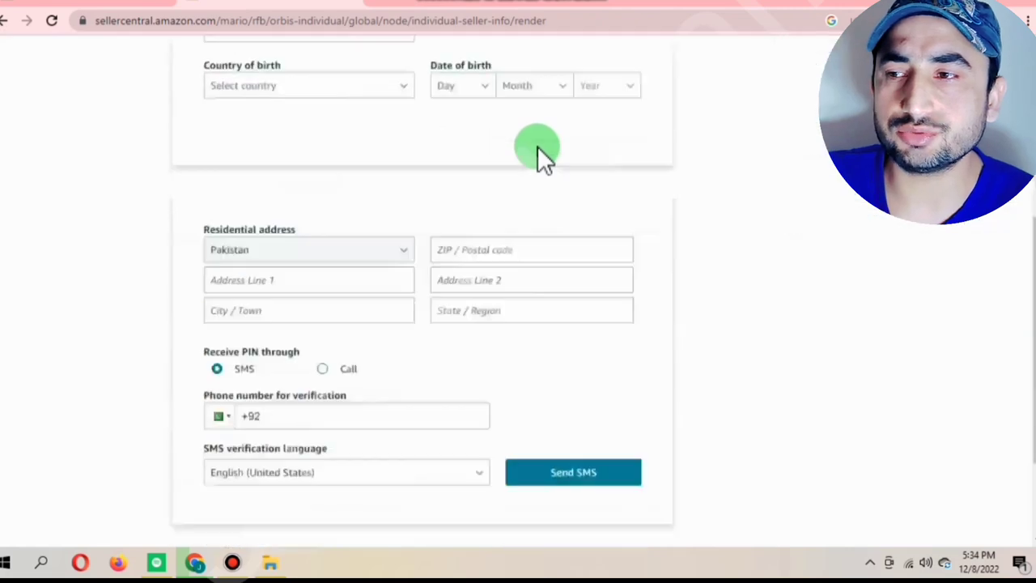
{"action": "scroll", "coordinate": [537, 145], "scroll_direction": "up", "scroll_amount": 2}
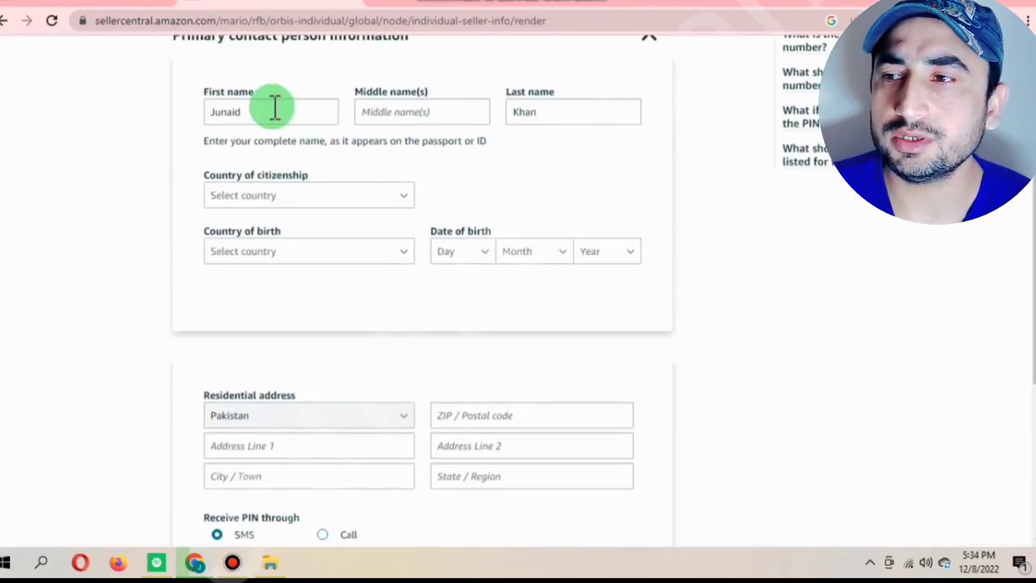
Set both country of citizenship and country of birth to Pakistan
{"action": "left_click", "coordinate": [322, 201]}
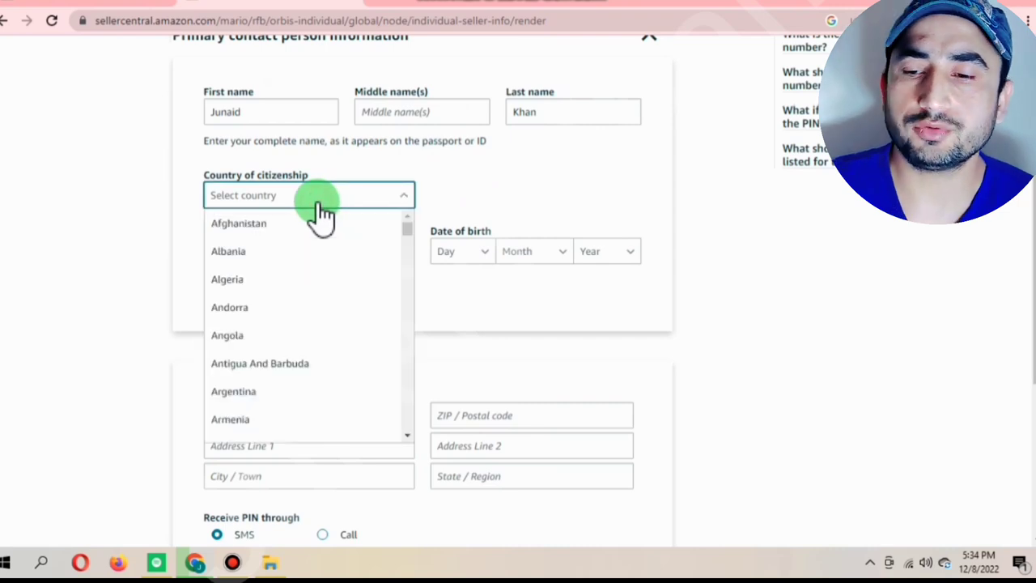
{"action": "type", "text": "pak"}
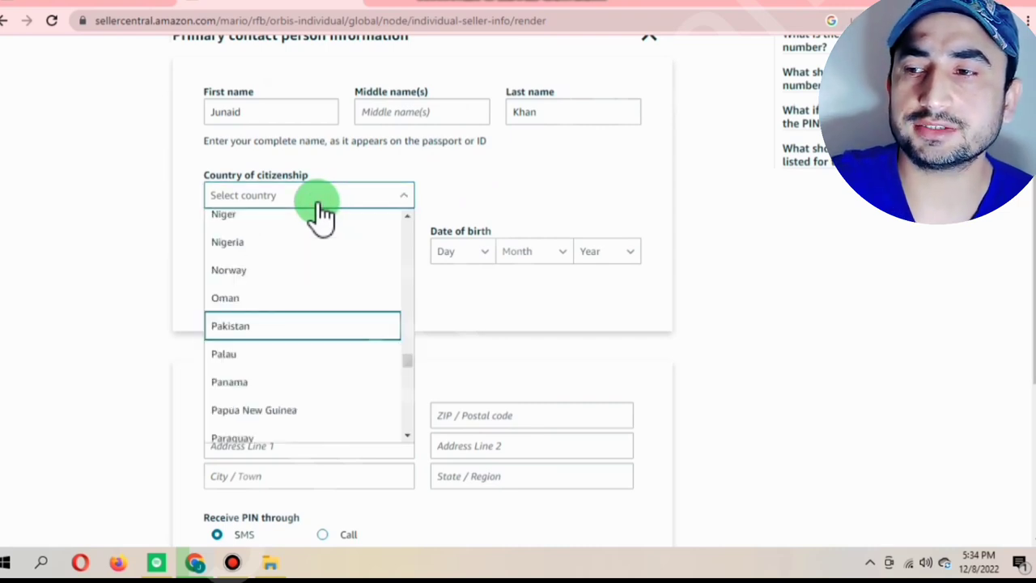
{"action": "left_click", "coordinate": [257, 330]}
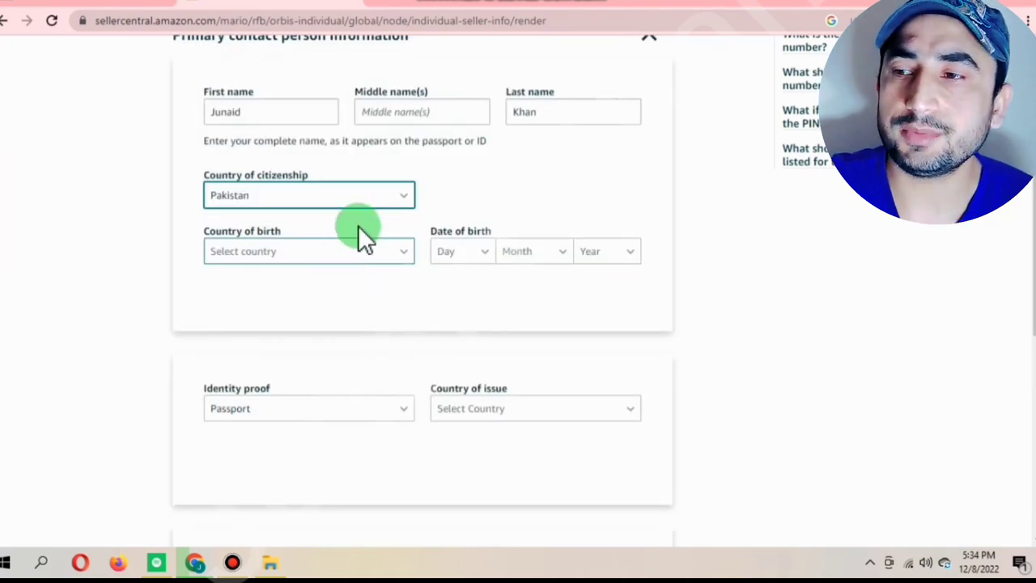
{"action": "left_click", "coordinate": [356, 271]}
{"action": "type", "text": "pak"}
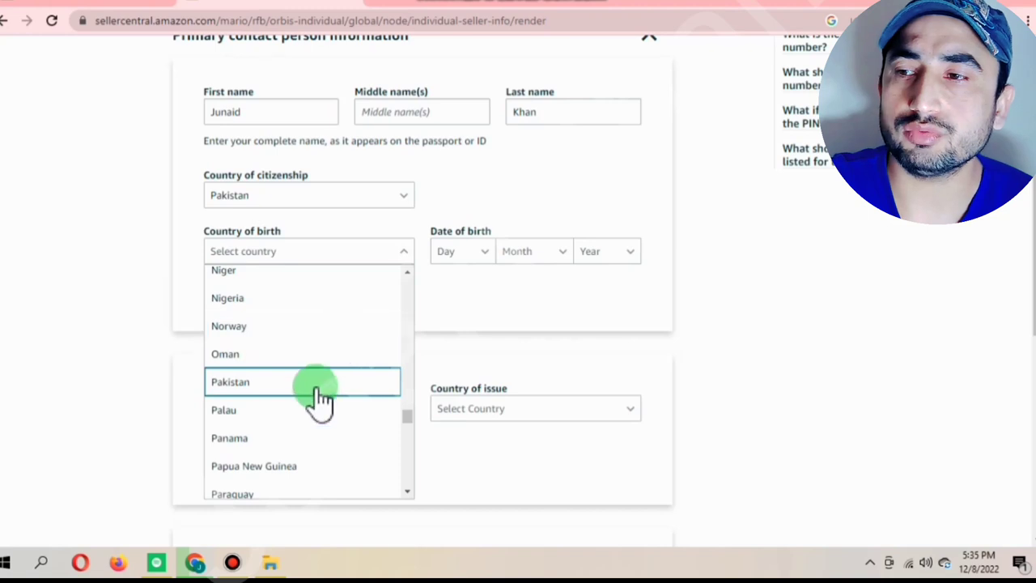
{"action": "left_click", "coordinate": [315, 386]}
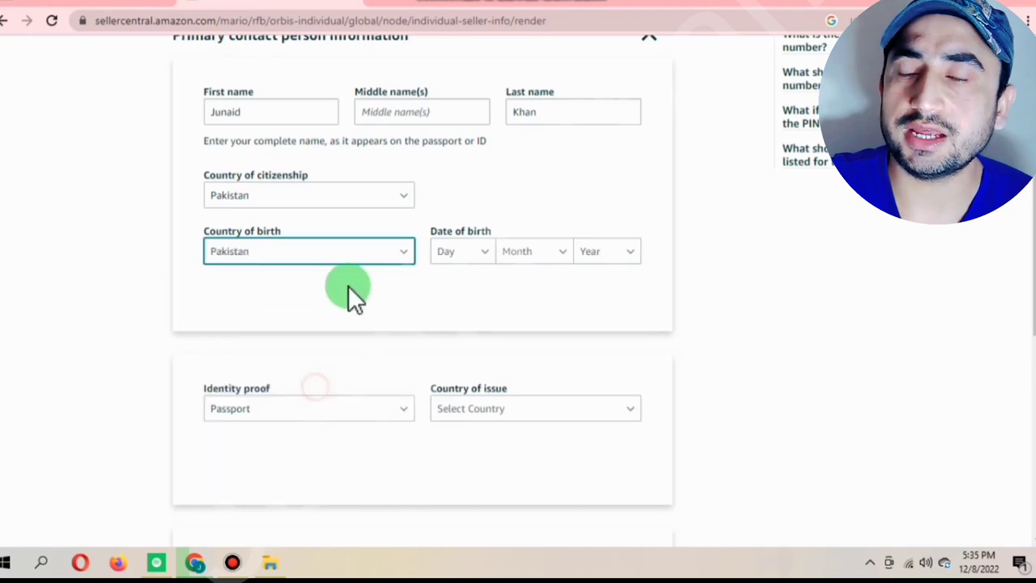
Change citizenship to United Arab Emirates and check the birth-day list without choosing
{"action": "left_click", "coordinate": [370, 201]}
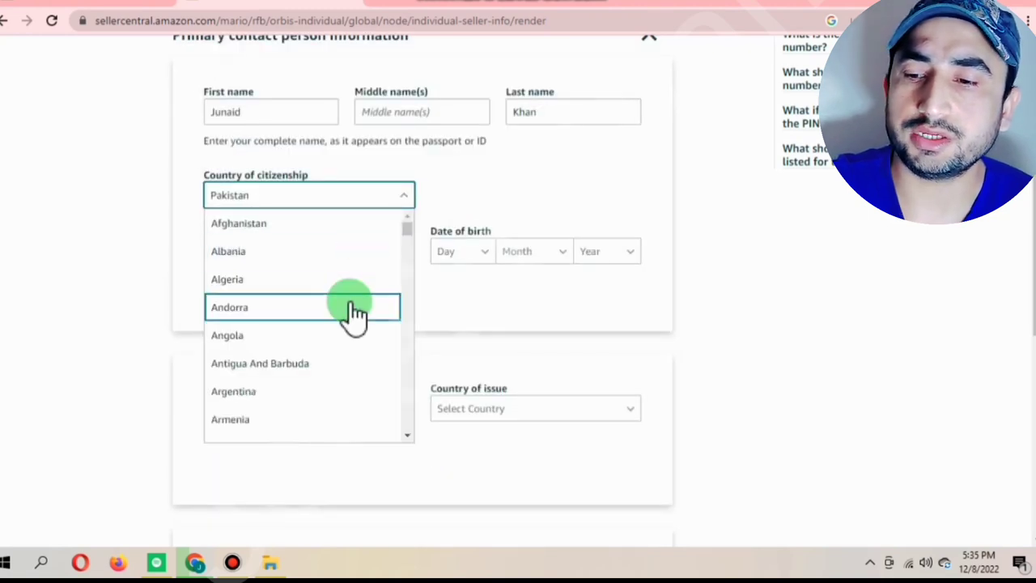
{"action": "scroll", "coordinate": [348, 311], "scroll_direction": "down", "scroll_amount": 20}
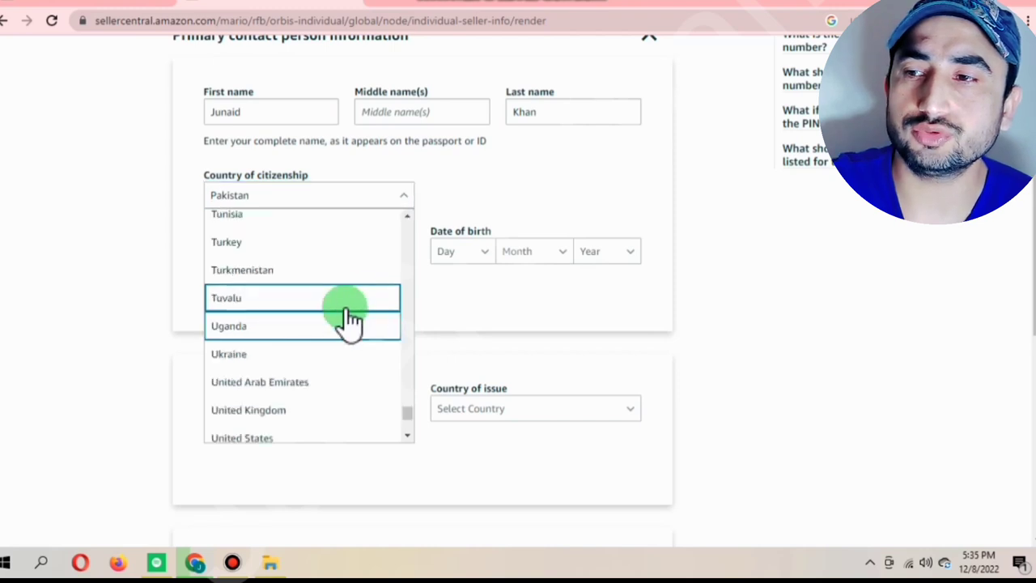
{"action": "left_click", "coordinate": [339, 381]}
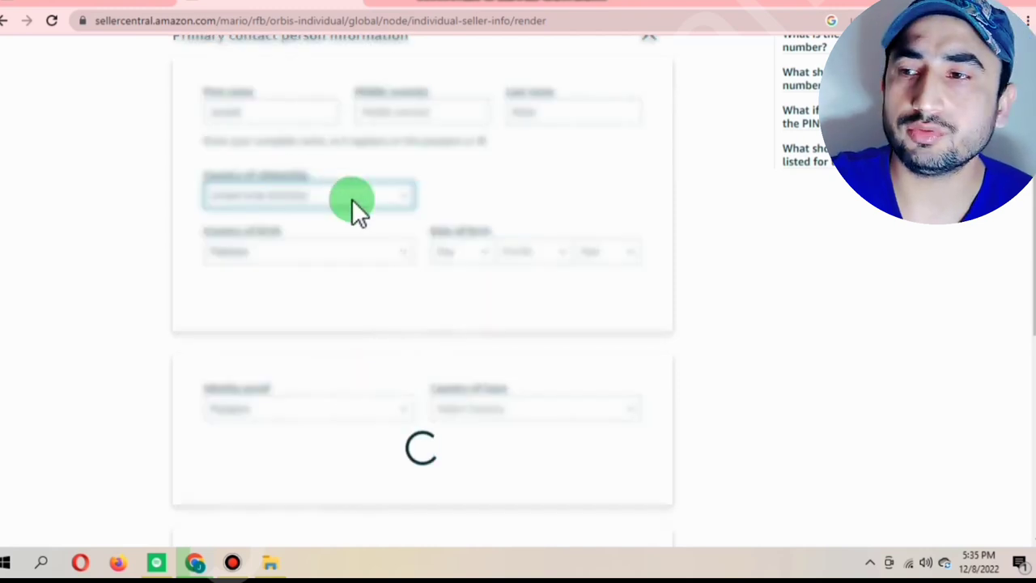
{"action": "left_click", "coordinate": [472, 253]}
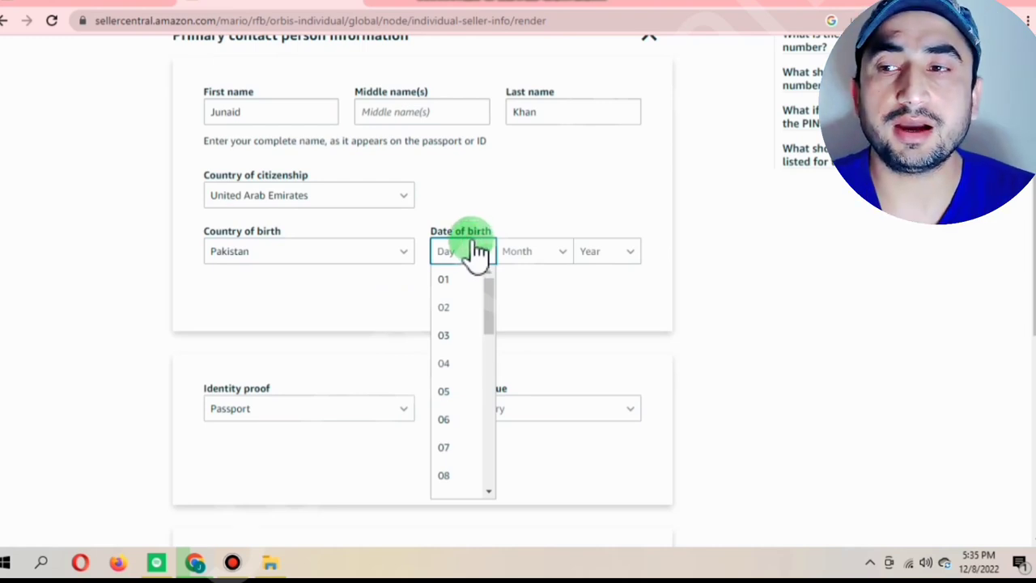
{"action": "left_click", "coordinate": [568, 275]}
Choose National ID as the identity proof
{"action": "scroll", "coordinate": [344, 332], "scroll_direction": "down", "scroll_amount": 2}
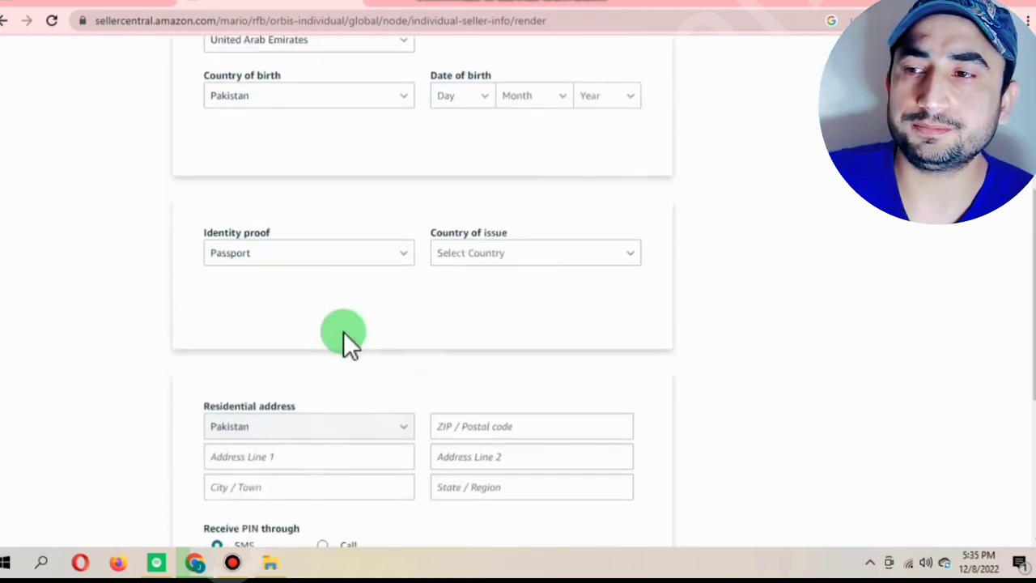
{"action": "left_click", "coordinate": [355, 257]}
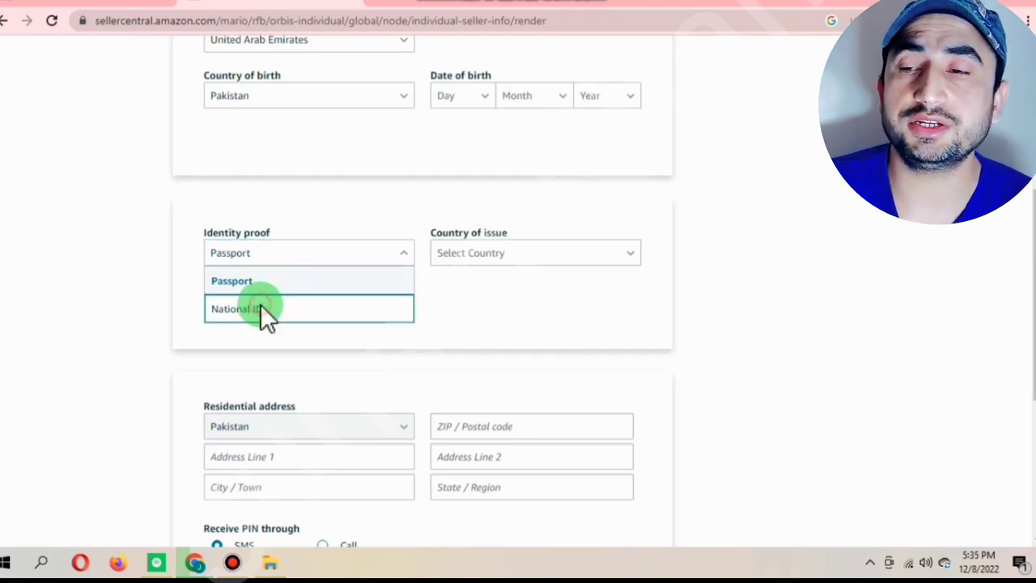
{"action": "left_click", "coordinate": [260, 308]}
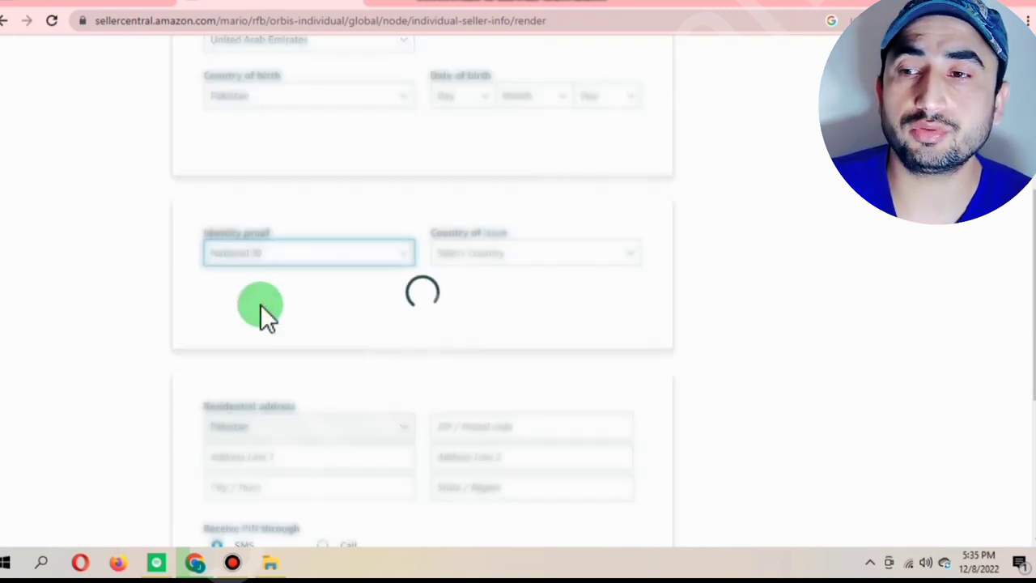
Set Pakistan as the country of issue and focus the National-ID number field
{"action": "left_click", "coordinate": [536, 258]}
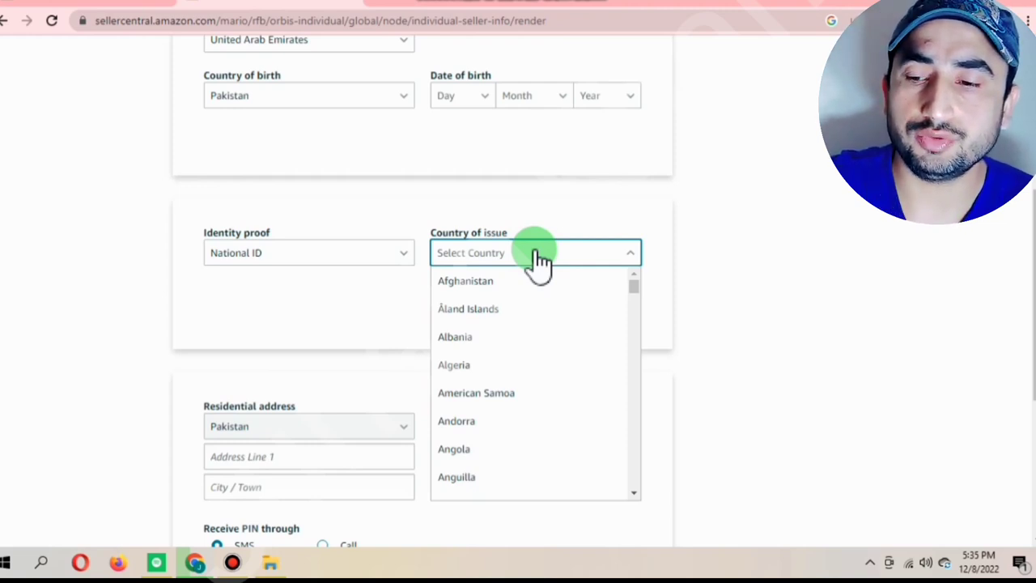
{"action": "key", "text": "u"}
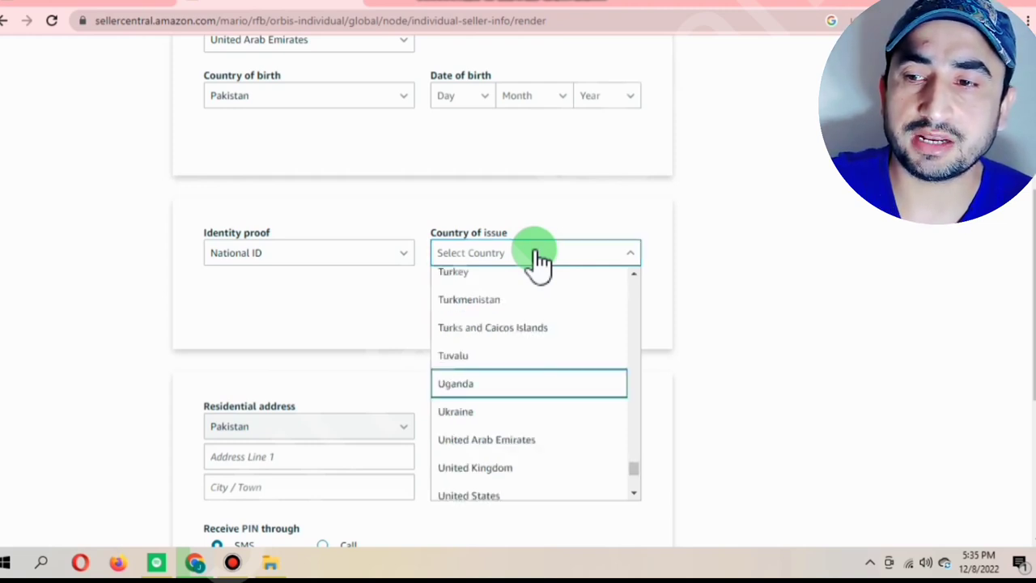
{"action": "left_click", "coordinate": [498, 440]}
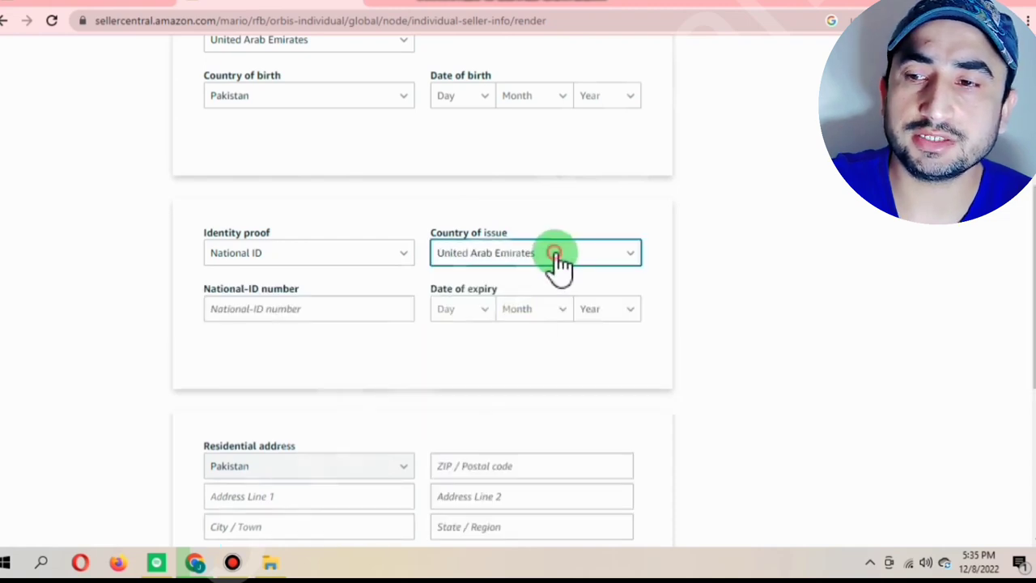
{"action": "left_click", "coordinate": [559, 263]}
{"action": "key", "text": "p"}
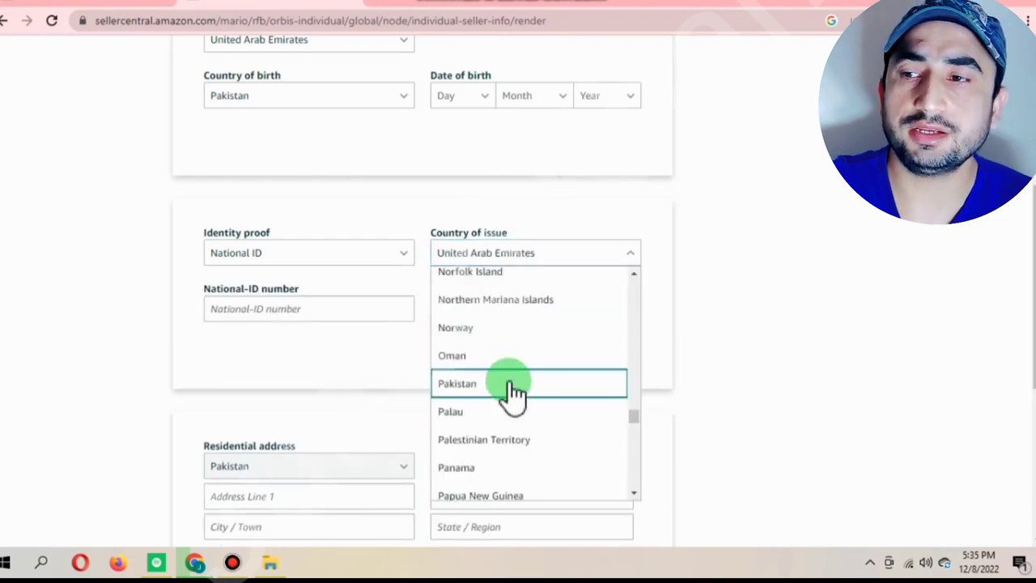
{"action": "left_click", "coordinate": [511, 383]}
{"action": "left_click", "coordinate": [326, 309]}
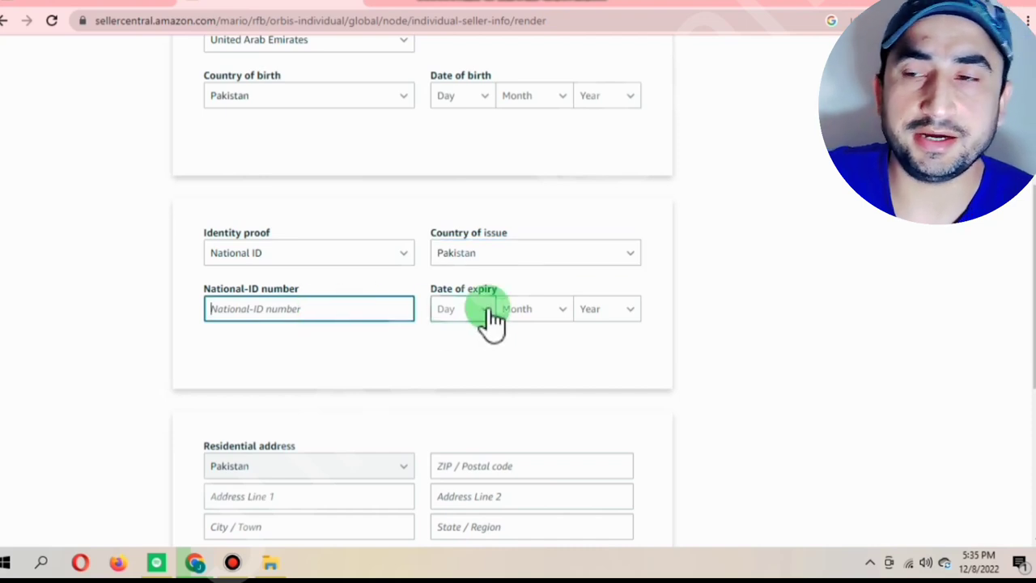
{"action": "scroll", "coordinate": [562, 313], "scroll_direction": "down", "scroll_amount": 2}
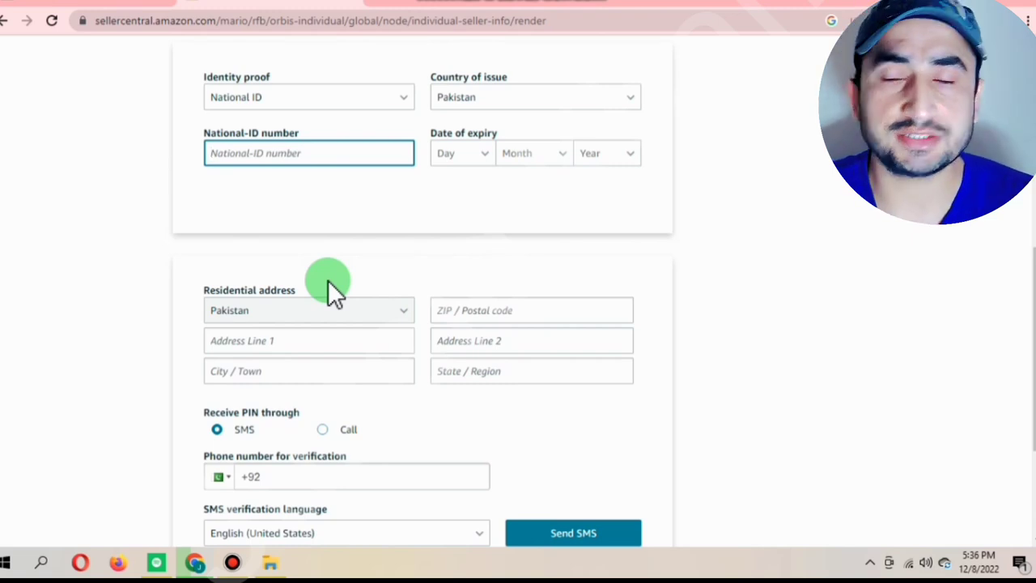
Switch the verification phone's country code from +92 to United Arab Emirates +971
{"action": "left_click", "coordinate": [278, 321]}
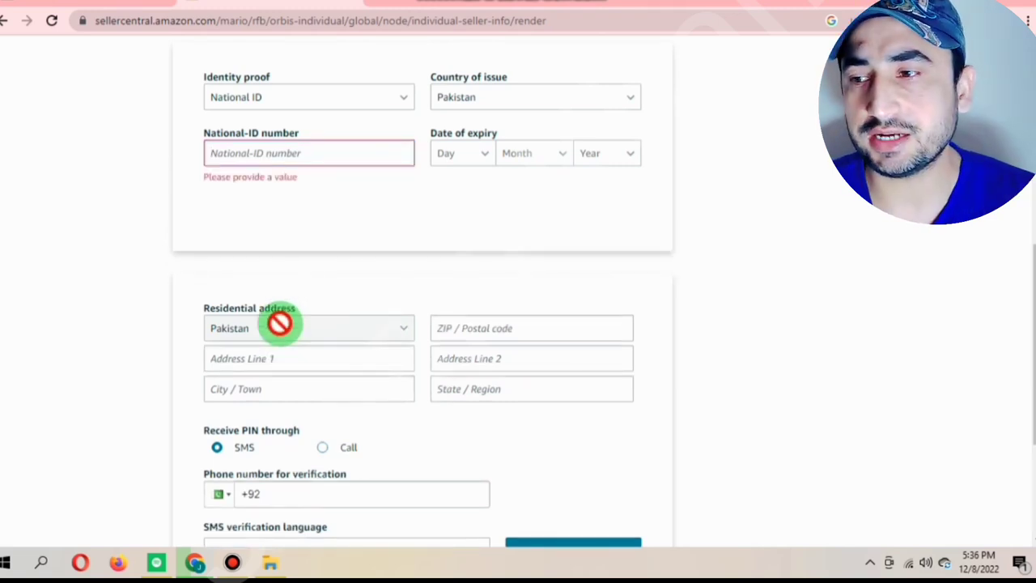
{"action": "scroll", "coordinate": [361, 297], "scroll_direction": "down", "scroll_amount": 3}
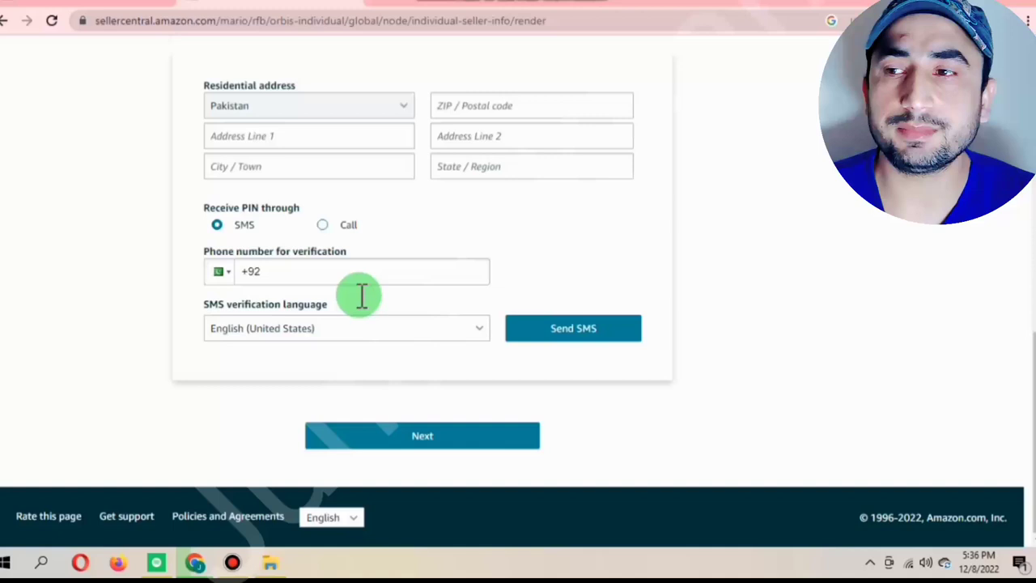
{"action": "left_click", "coordinate": [275, 270]}
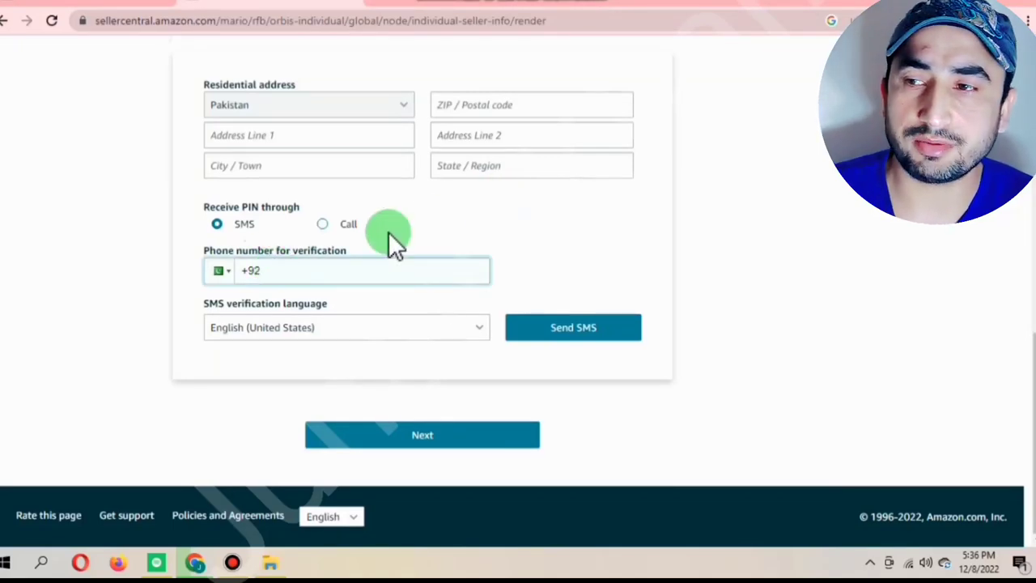
{"action": "left_click", "coordinate": [230, 273]}
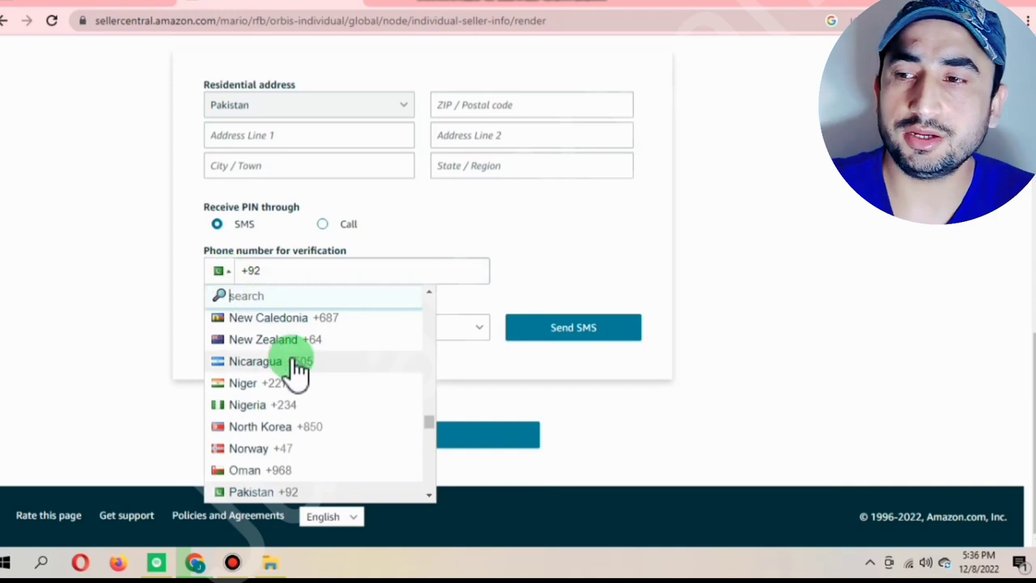
{"action": "type", "text": "u"}
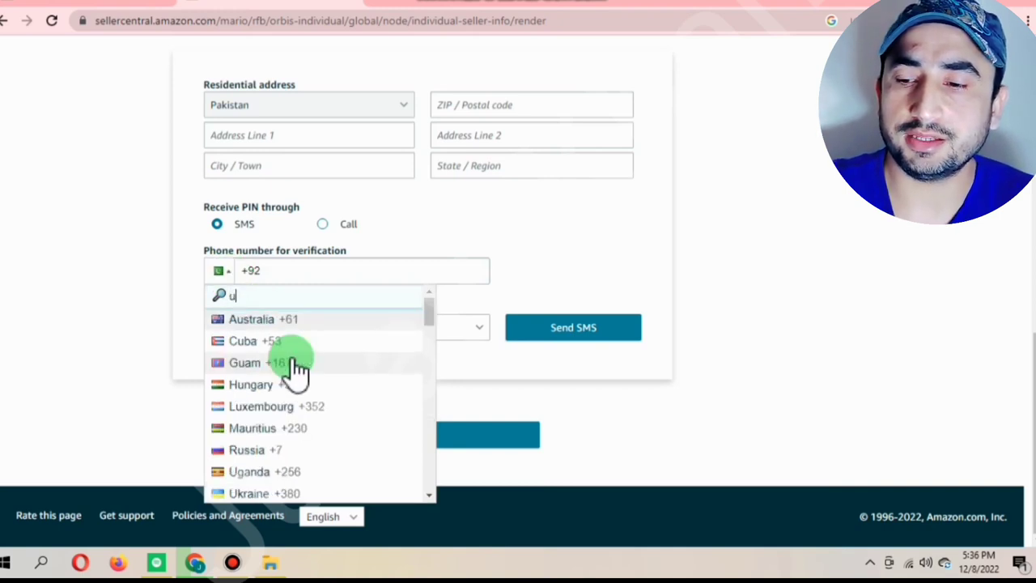
{"action": "type", "text": "ni"}
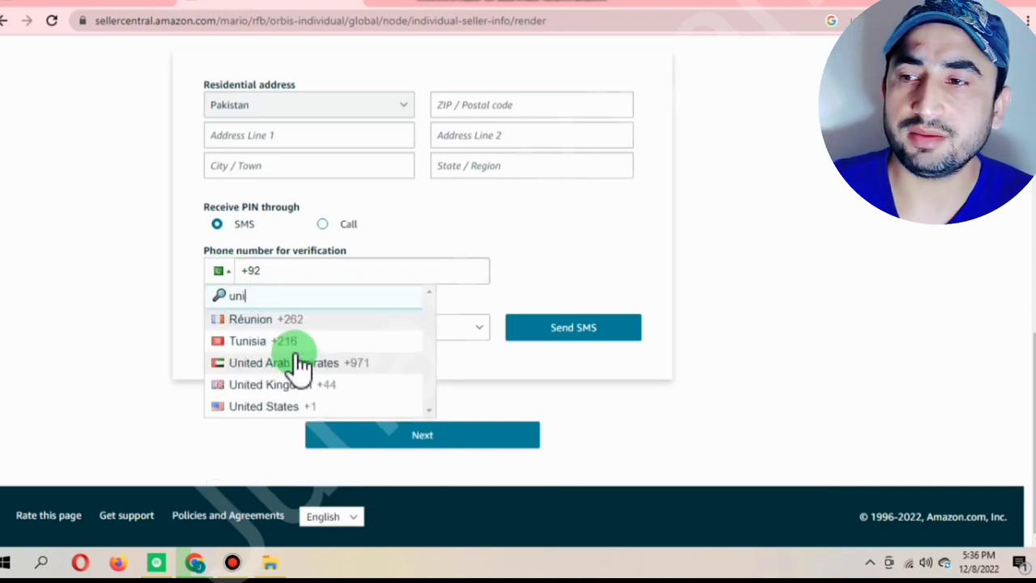
{"action": "left_click", "coordinate": [353, 366]}
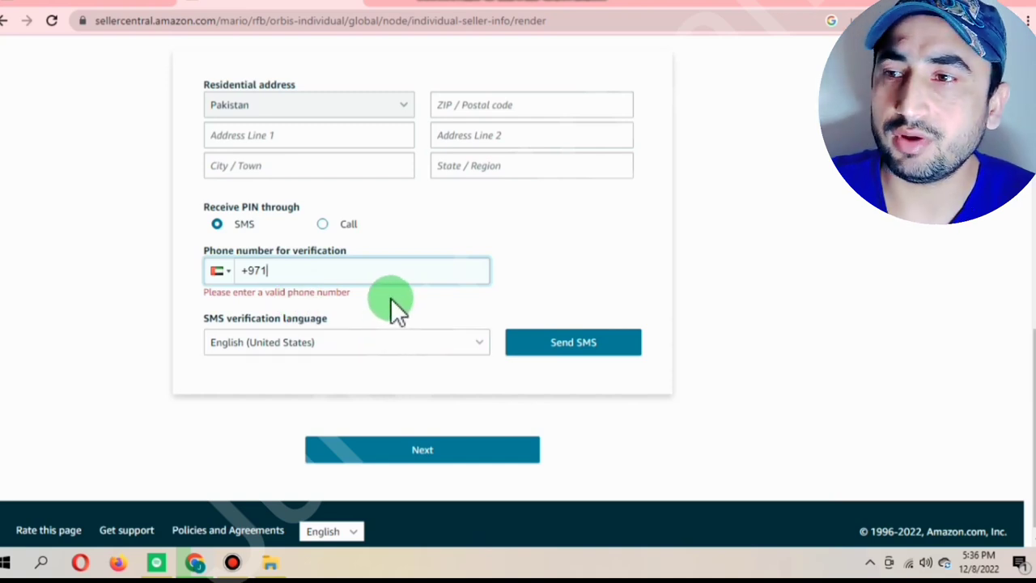
{"action": "scroll", "coordinate": [390, 297], "scroll_direction": "up", "scroll_amount": 10}
Mark the Billing, Store and Verification step labels, scroll the form, and await the Sign-in page
{"action": "double_click", "coordinate": [308, 119]}
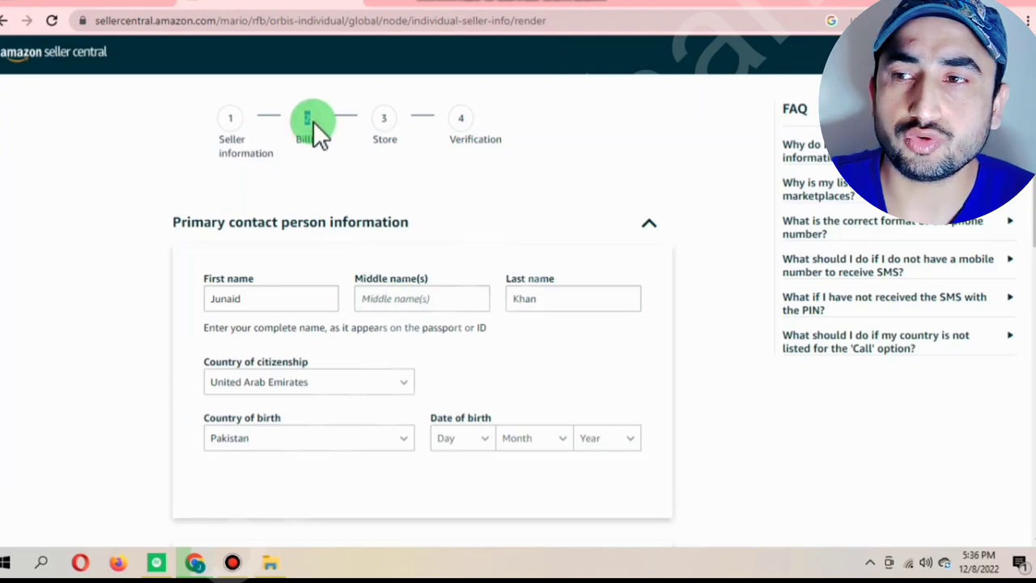
{"action": "double_click", "coordinate": [382, 119]}
{"action": "double_click", "coordinate": [459, 119]}
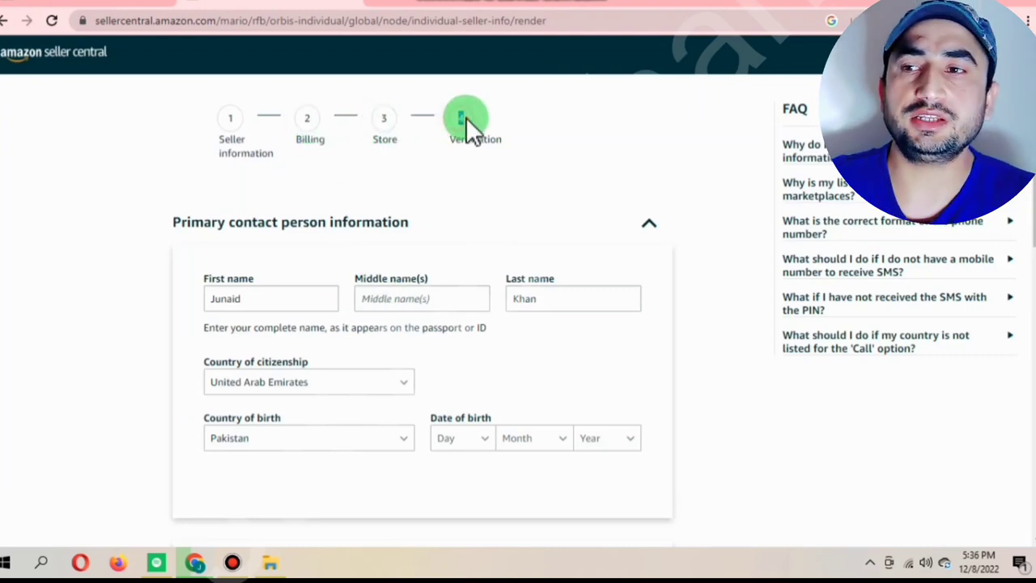
{"action": "left_click_drag", "start_coordinate": [506, 134], "coordinate": [160, 134]}
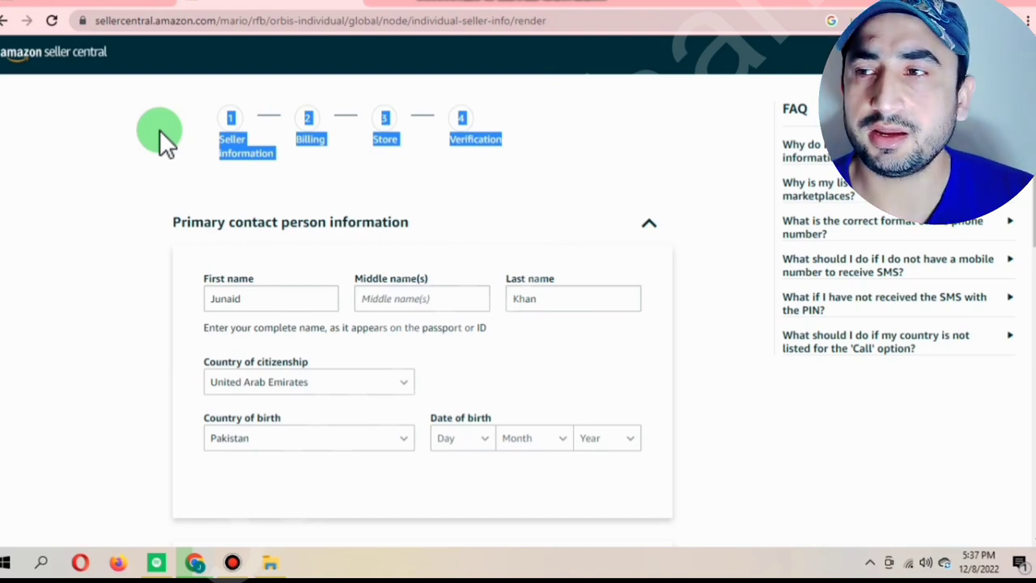
{"action": "scroll", "coordinate": [298, 172], "scroll_direction": "down", "scroll_amount": 5}
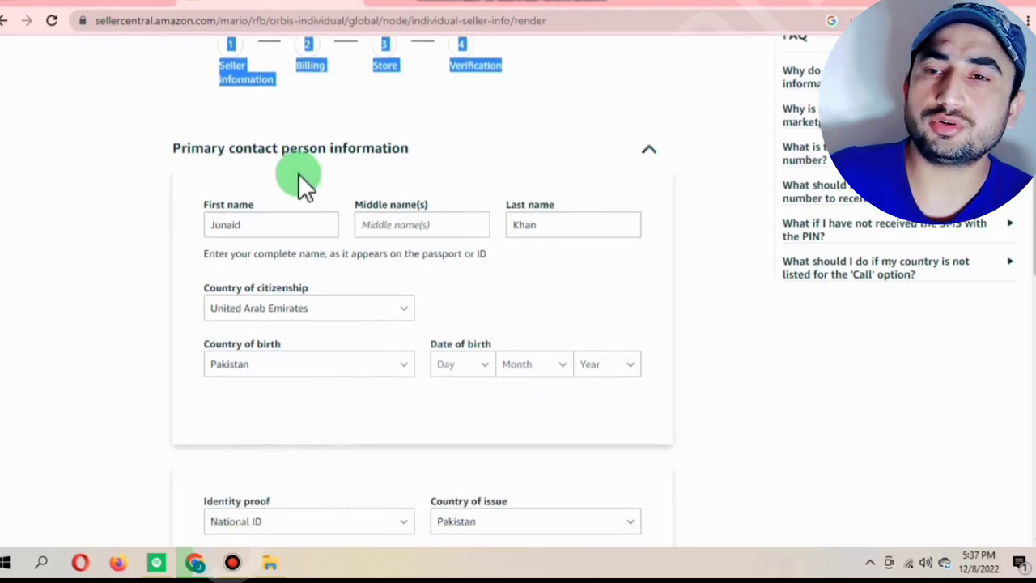
{"action": "scroll", "coordinate": [297, 172], "scroll_direction": "up", "scroll_amount": 5}
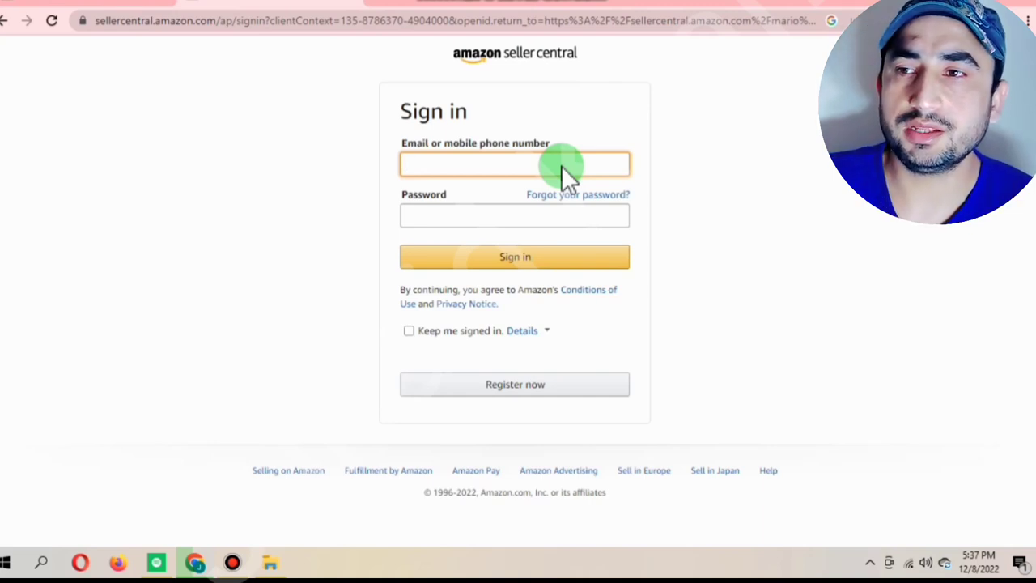
Open a new browser tab, then return to the Seller Central home dashboard tab
{"action": "left_click_drag", "start_coordinate": [441, 54], "coordinate": [642, 56]}
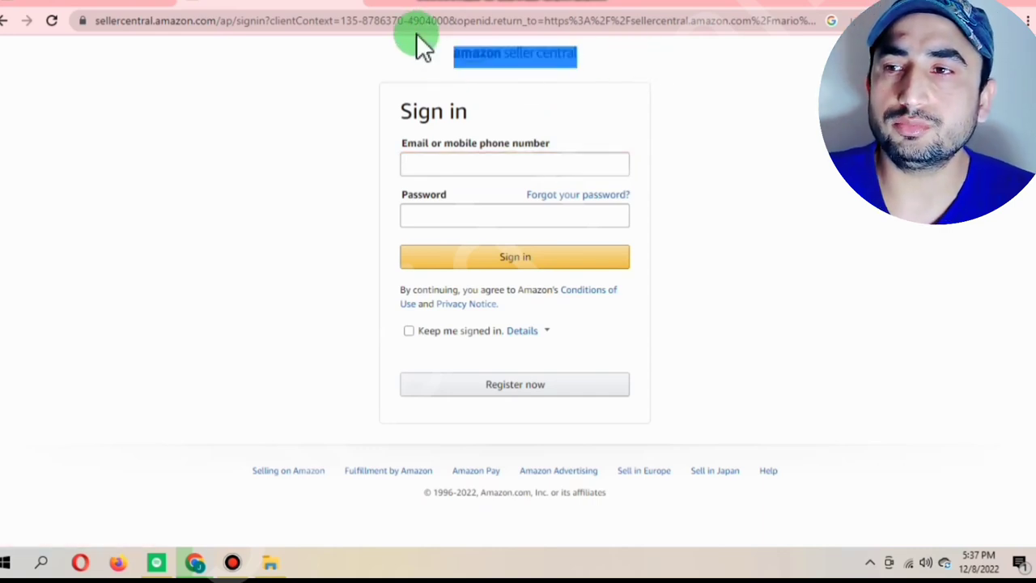
{"action": "left_click", "coordinate": [361, 7]}
{"action": "left_click", "coordinate": [354, 10]}
{"action": "left_click", "coordinate": [353, 7]}
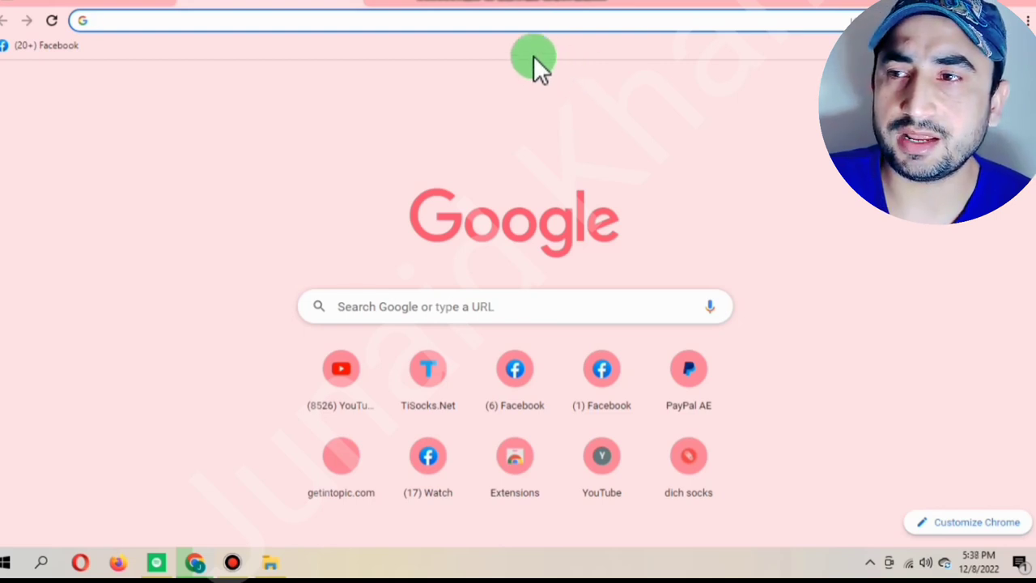
{"action": "left_click", "coordinate": [106, 4]}
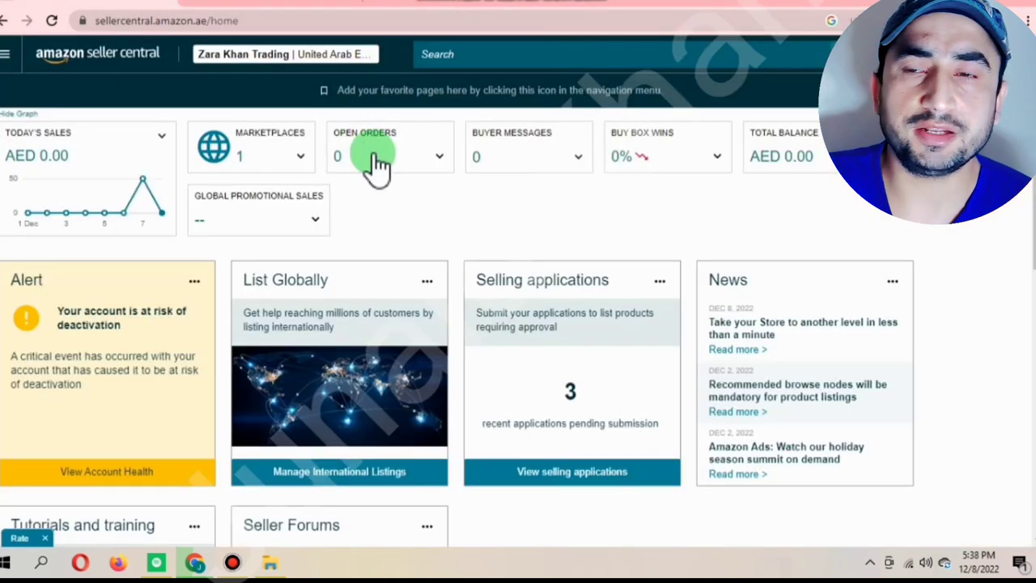